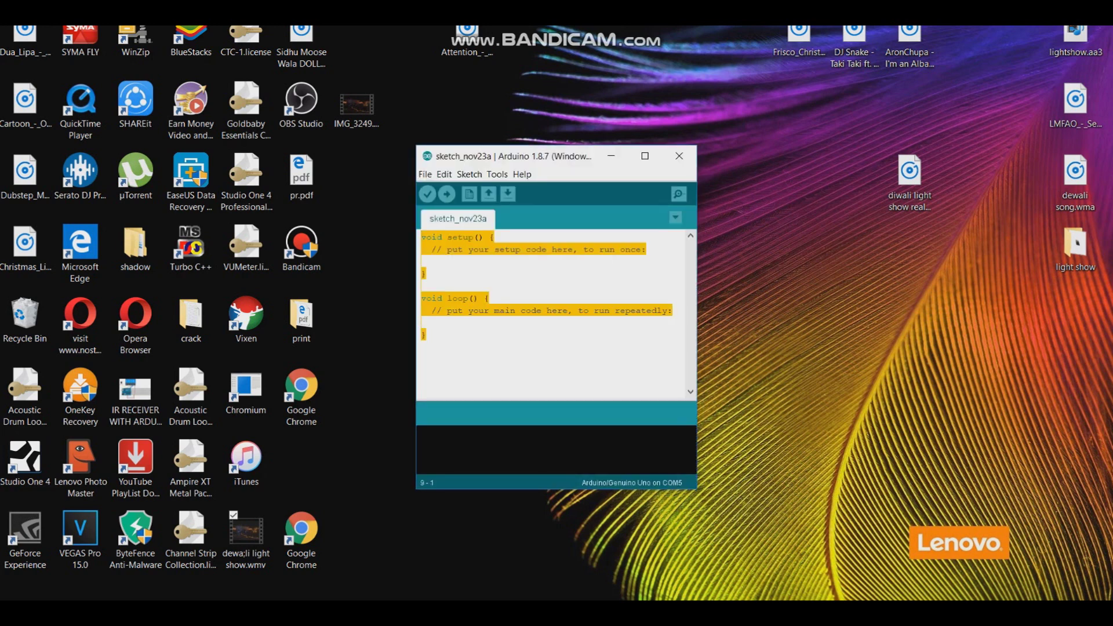
- Replace the default sketch code with the copied light-controller code and maximise the Arduino window
{"action": "right_click", "coordinate": [495, 355]}
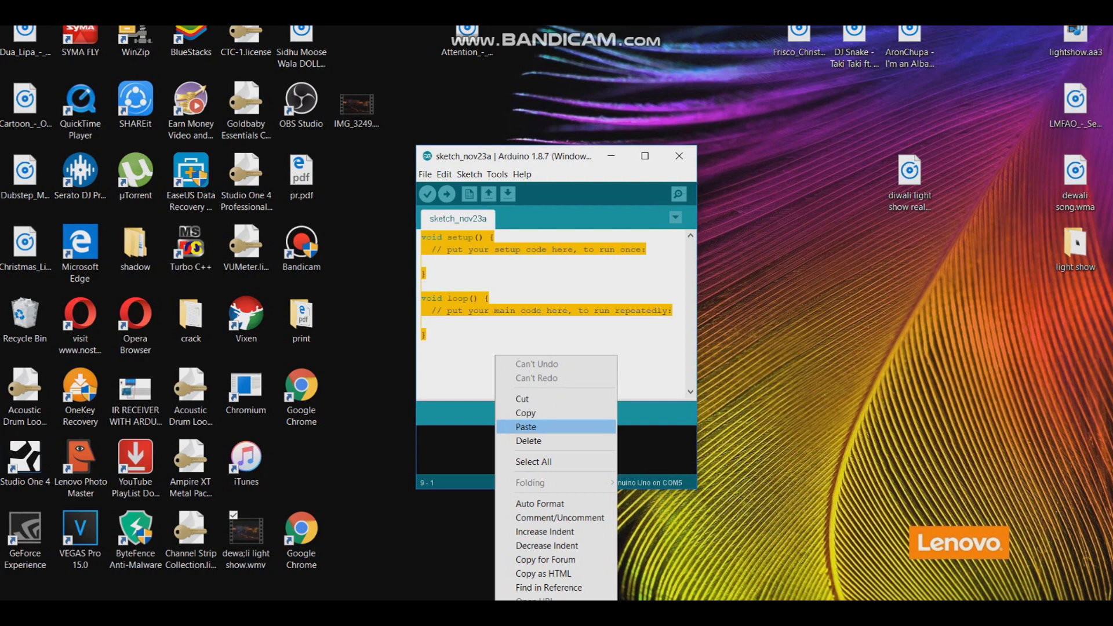
{"action": "left_click", "coordinate": [525, 427]}
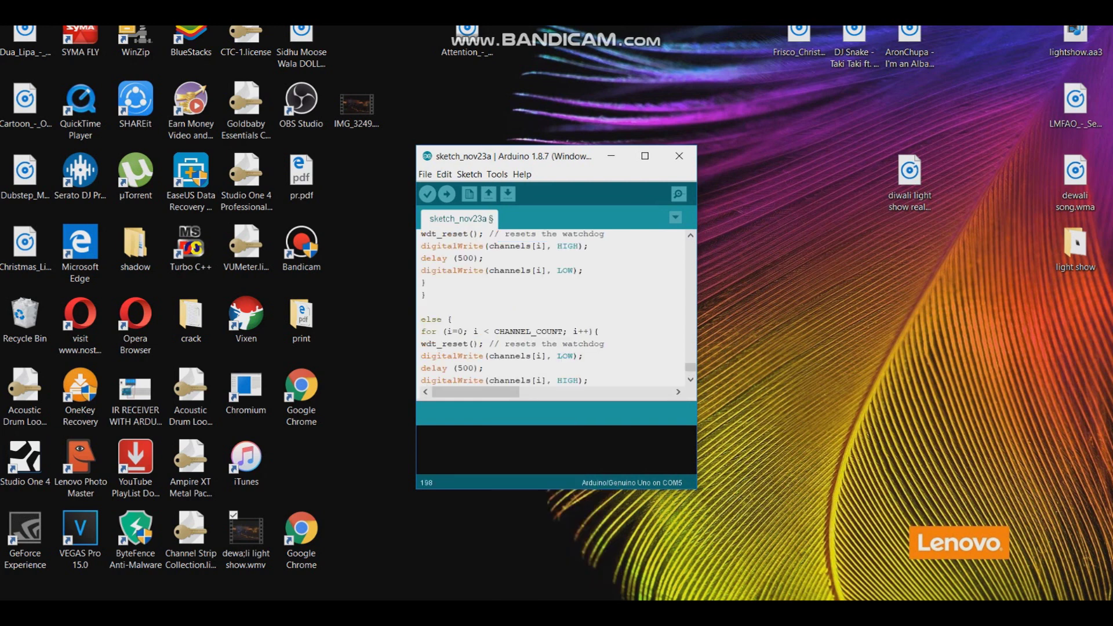
{"action": "left_click", "coordinate": [644, 155]}
- Try 43 as the CHANNEL_COUNT value in the code's define section, and restore it to 16
{"action": "scroll", "coordinate": [557, 299], "scroll_direction": "up", "scroll_amount": 10}
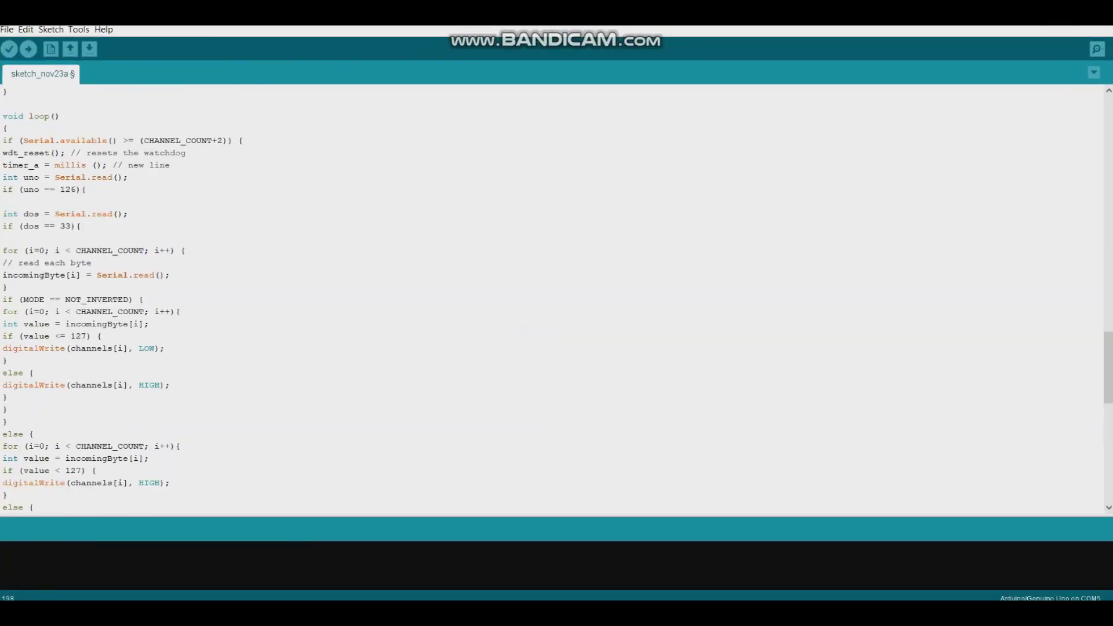
{"action": "scroll", "coordinate": [557, 298], "scroll_direction": "up", "scroll_amount": 10}
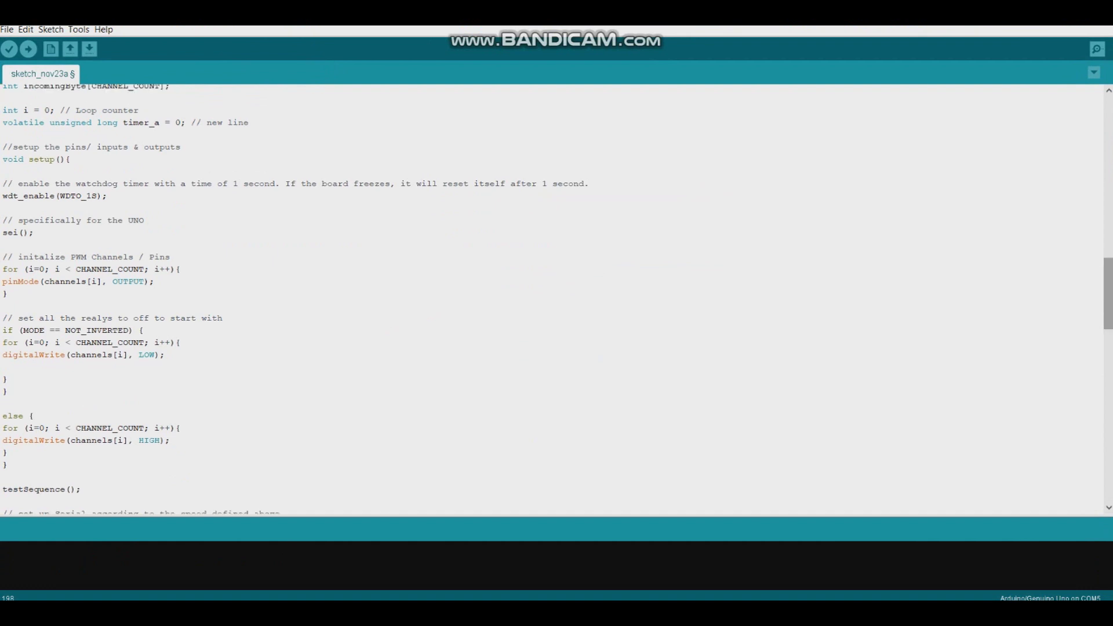
{"action": "scroll", "coordinate": [557, 299], "scroll_direction": "up", "scroll_amount": 15}
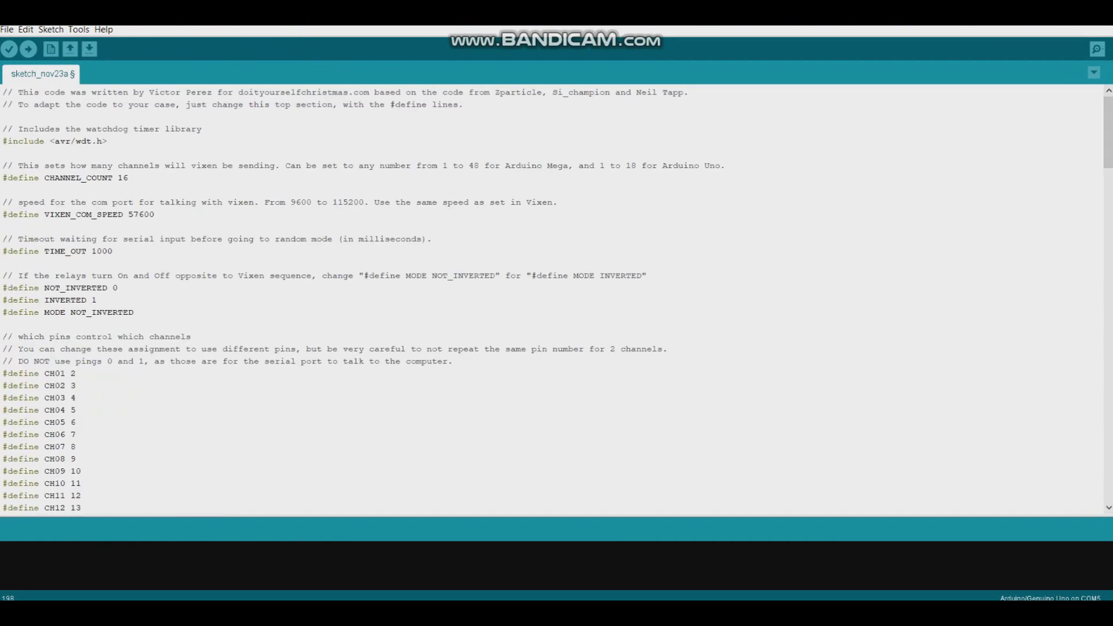
{"action": "left_click_drag", "start_coordinate": [128, 178], "coordinate": [117, 177]}
{"action": "type", "text": "43"}
{"action": "key", "text": "BackSpace"}
{"action": "key", "text": "BackSpace"}
{"action": "type", "text": "16"}
- Examine the VIXEN_COM_SPEED, inversion mode and channel pin definitions, including where the Arduino Uno pins end, and the code that follows
{"action": "left_click_drag", "start_coordinate": [154, 214], "coordinate": [128, 214]}
{"action": "key", "text": "Down"}
{"action": "left_click", "coordinate": [107, 288]}
{"action": "scroll", "coordinate": [553, 300], "scroll_direction": "down", "scroll_amount": 2}
{"action": "scroll", "coordinate": [552, 300], "scroll_direction": "down", "scroll_amount": 9}
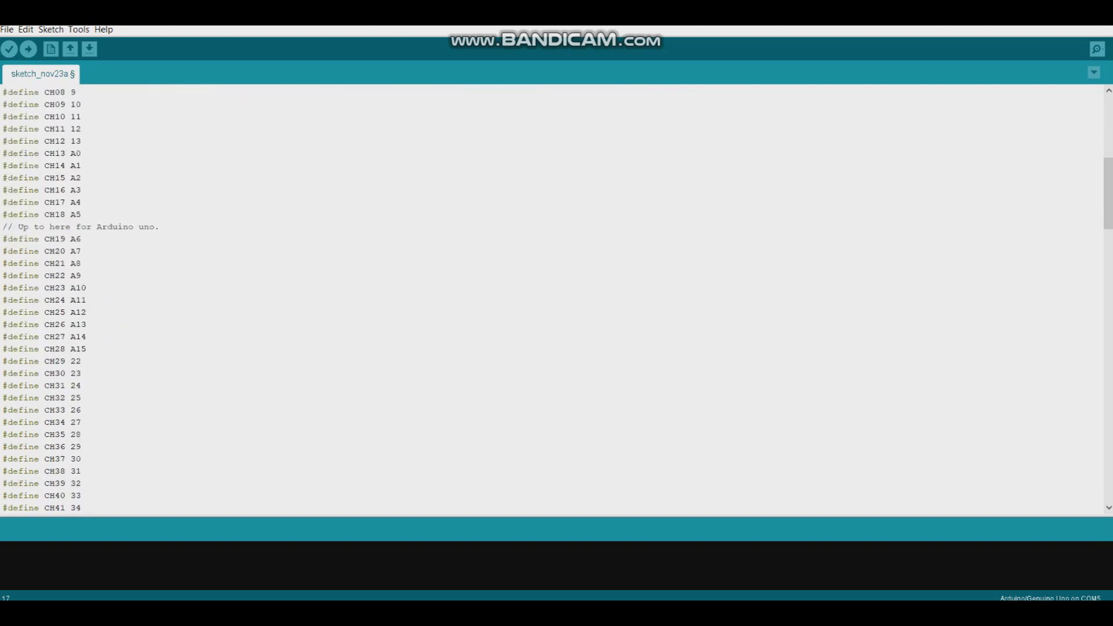
{"action": "left_click_drag", "start_coordinate": [82, 201], "coordinate": [87, 263]}
{"action": "left_click", "coordinate": [76, 226]}
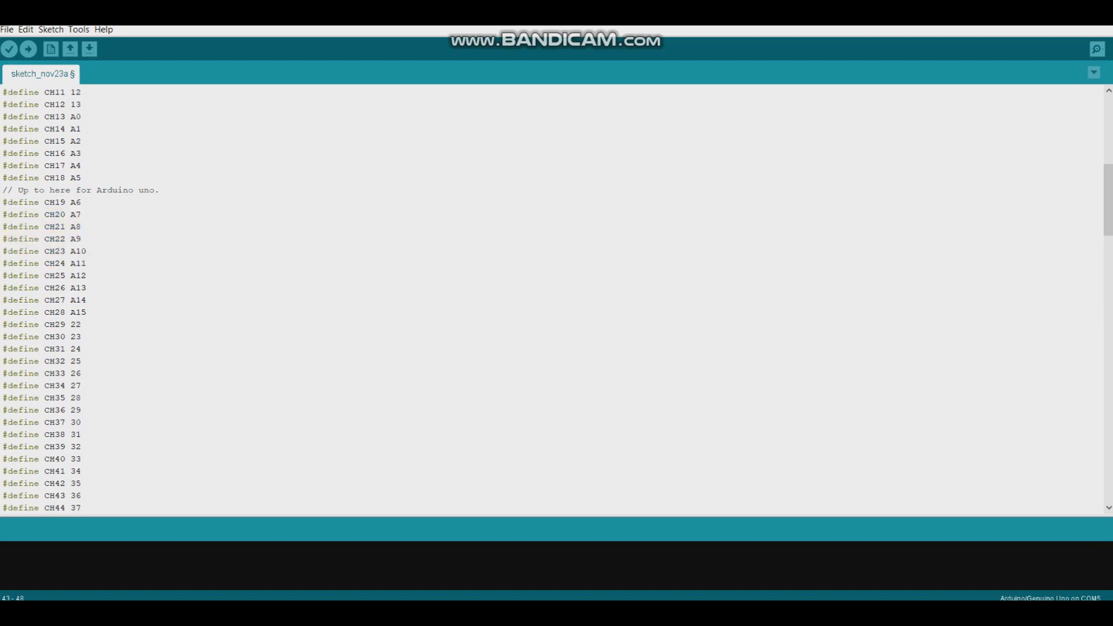
{"action": "left_click_drag", "start_coordinate": [3, 202], "coordinate": [82, 361]}
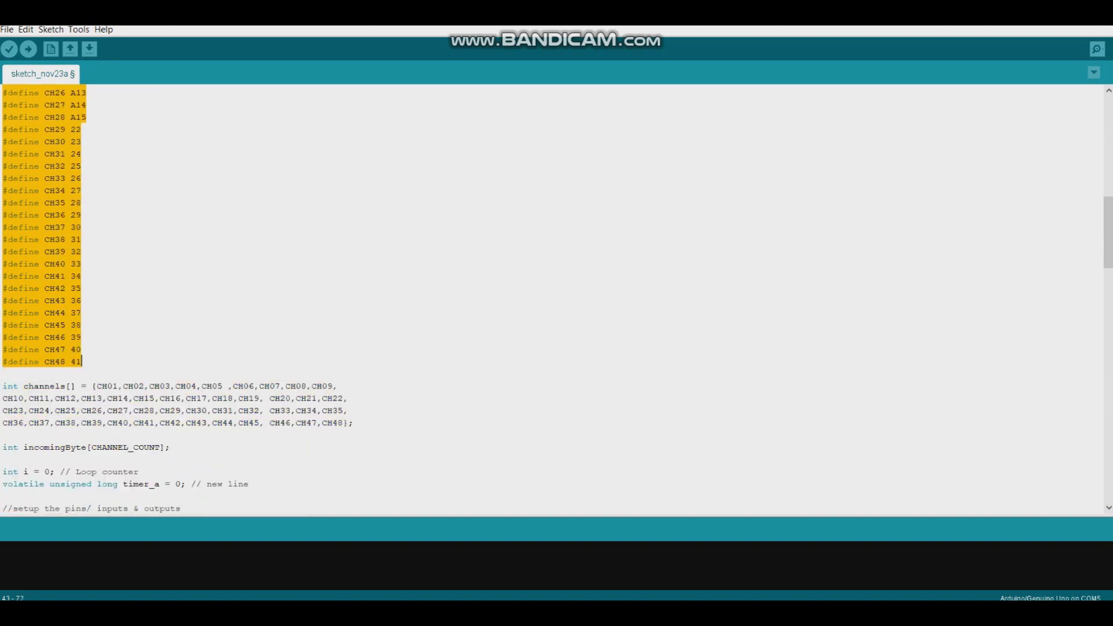
{"action": "scroll", "coordinate": [556, 302], "scroll_direction": "down", "scroll_amount": 20}
{"action": "scroll", "coordinate": [556, 302], "scroll_direction": "down", "scroll_amount": 4}
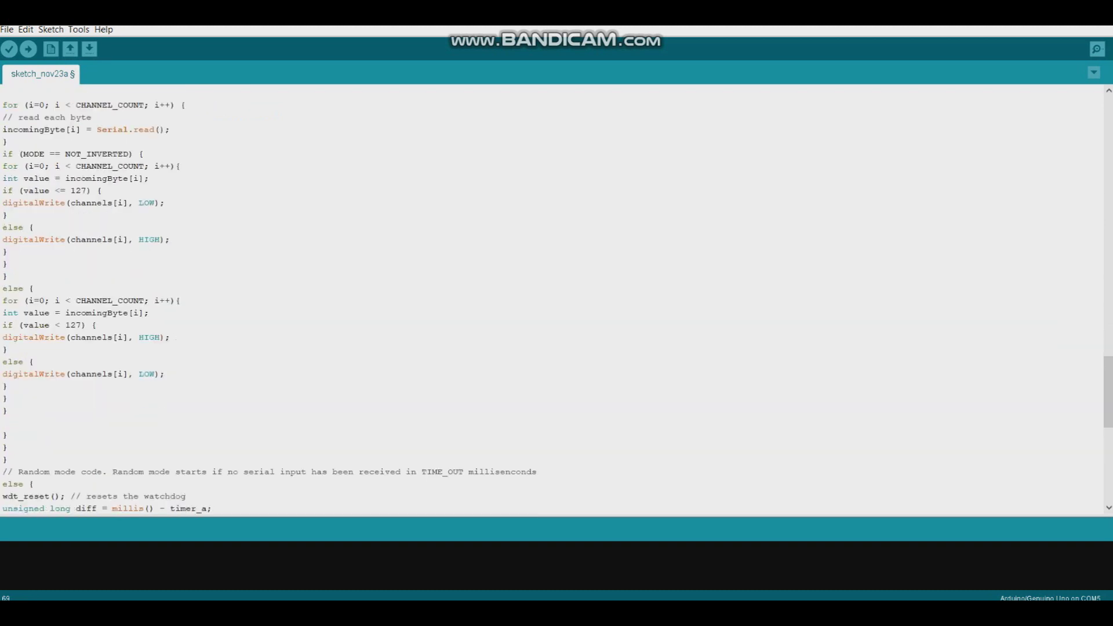
- Save the sketch as sketch_nov23a and compile it
{"action": "left_click", "coordinate": [89, 49]}
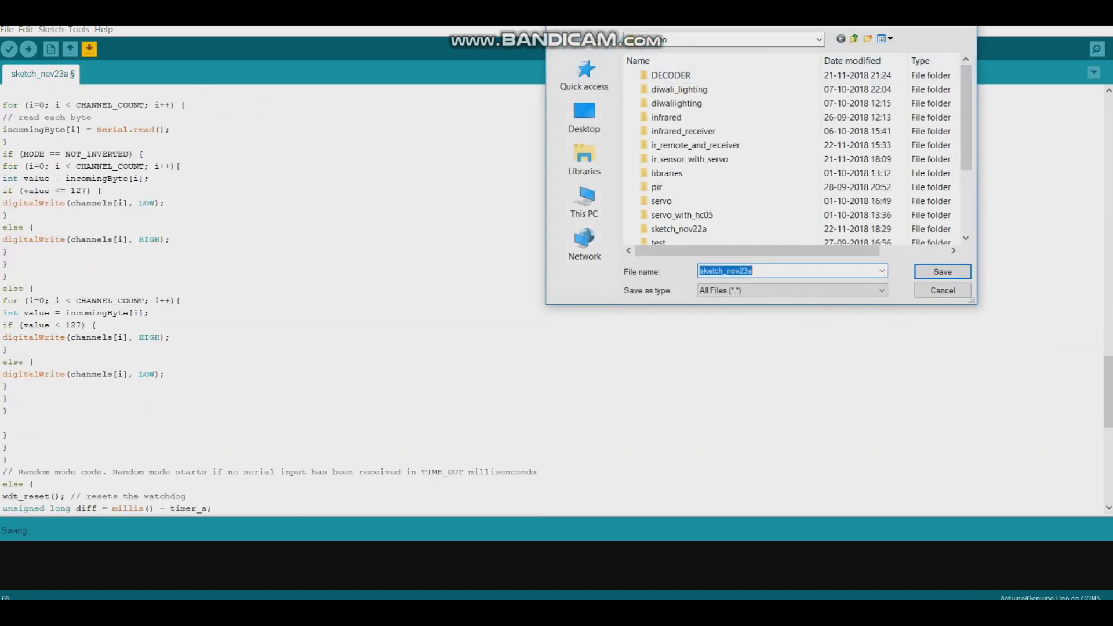
{"action": "left_click", "coordinate": [942, 271]}
{"action": "key", "text": "ctrl+r"}
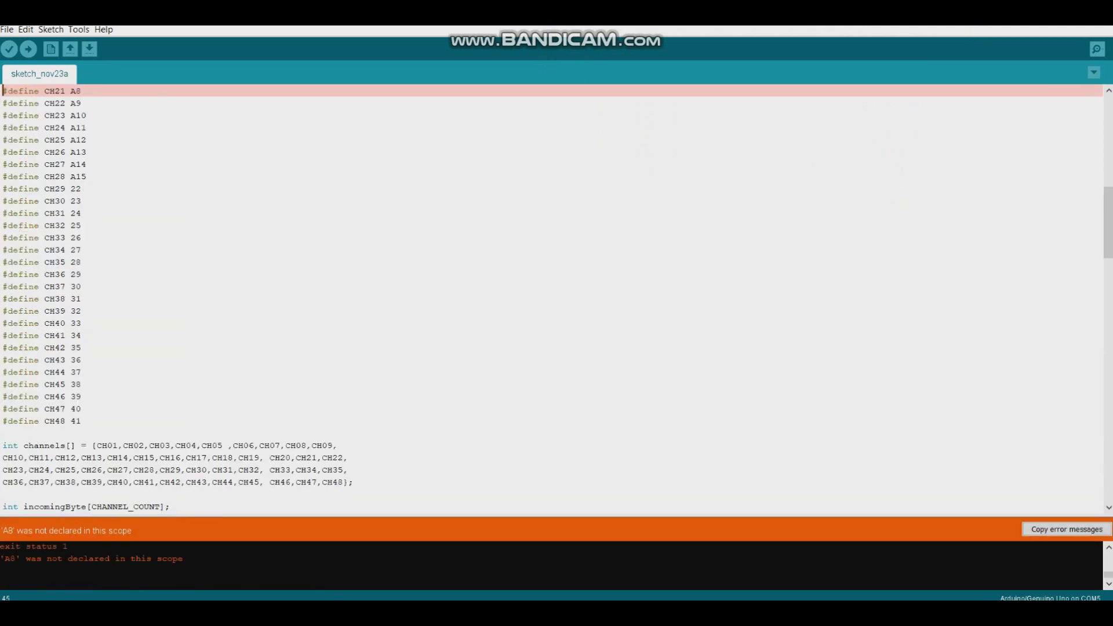
- Change the target board to Arduino/Genuino Mega or Mega 2560 and verify the sketch again
{"action": "scroll", "coordinate": [556, 299], "scroll_direction": "up", "scroll_amount": 2}
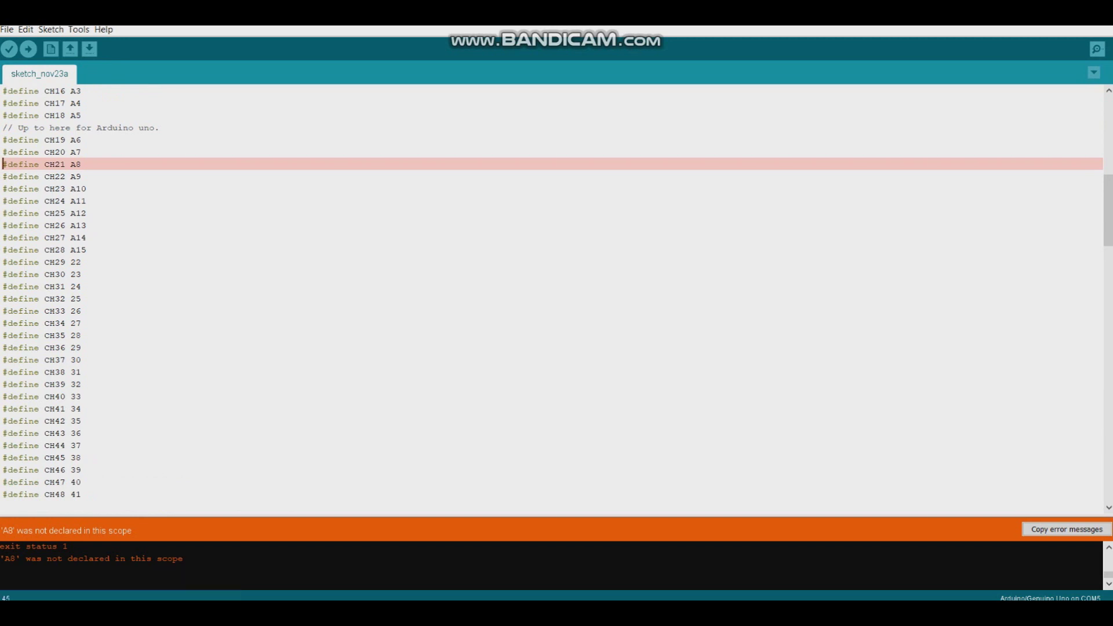
{"action": "left_click", "coordinate": [78, 29]}
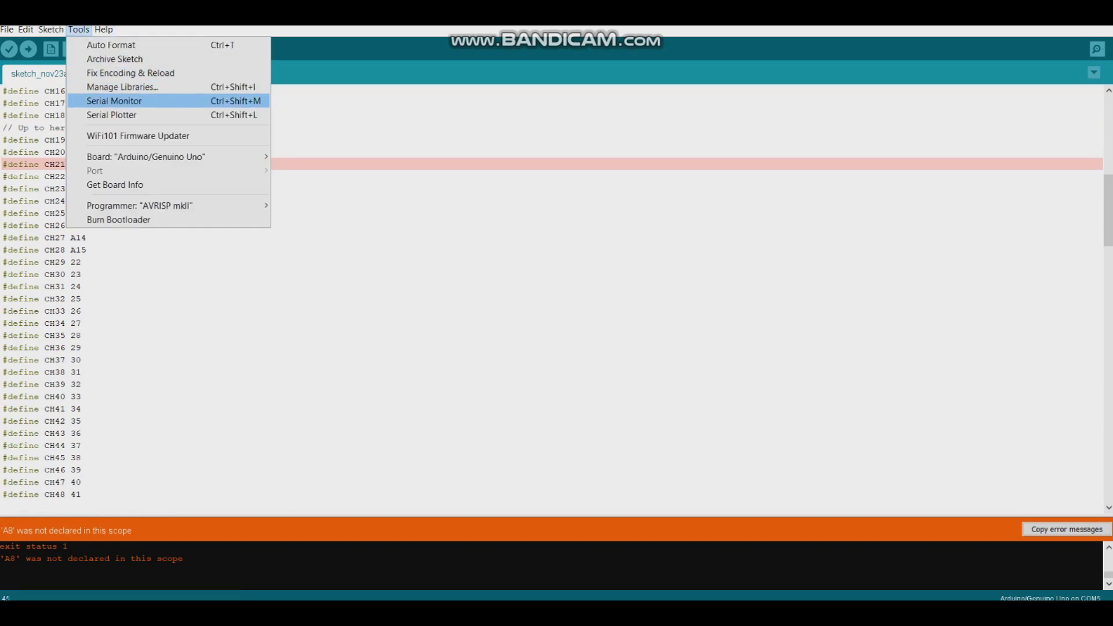
{"action": "mouse_move", "coordinate": [168, 156]}
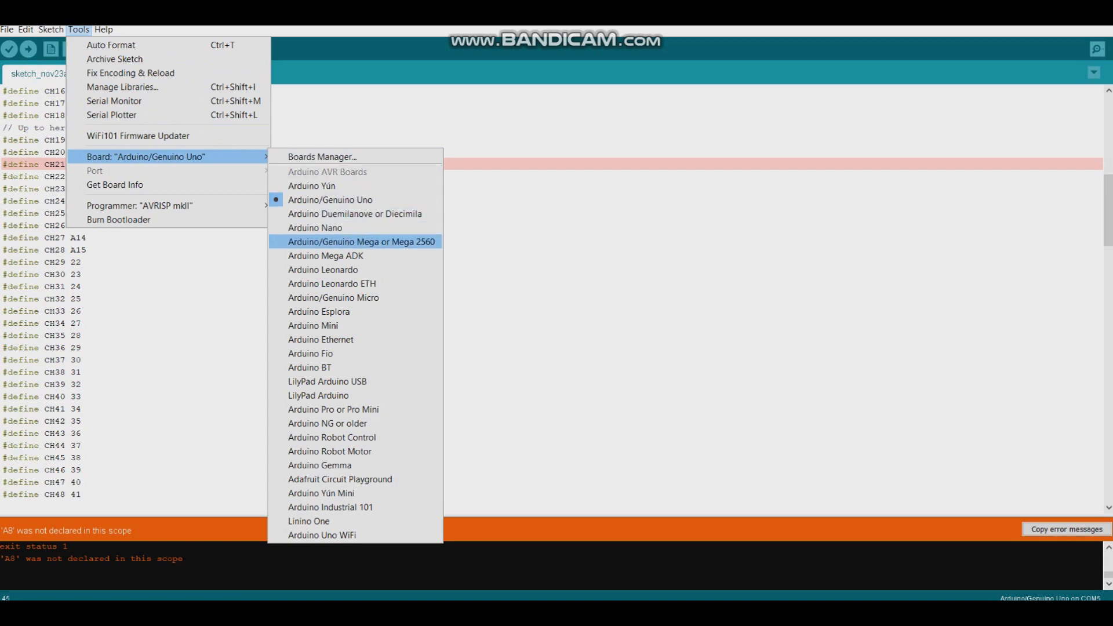
{"action": "left_click", "coordinate": [361, 242]}
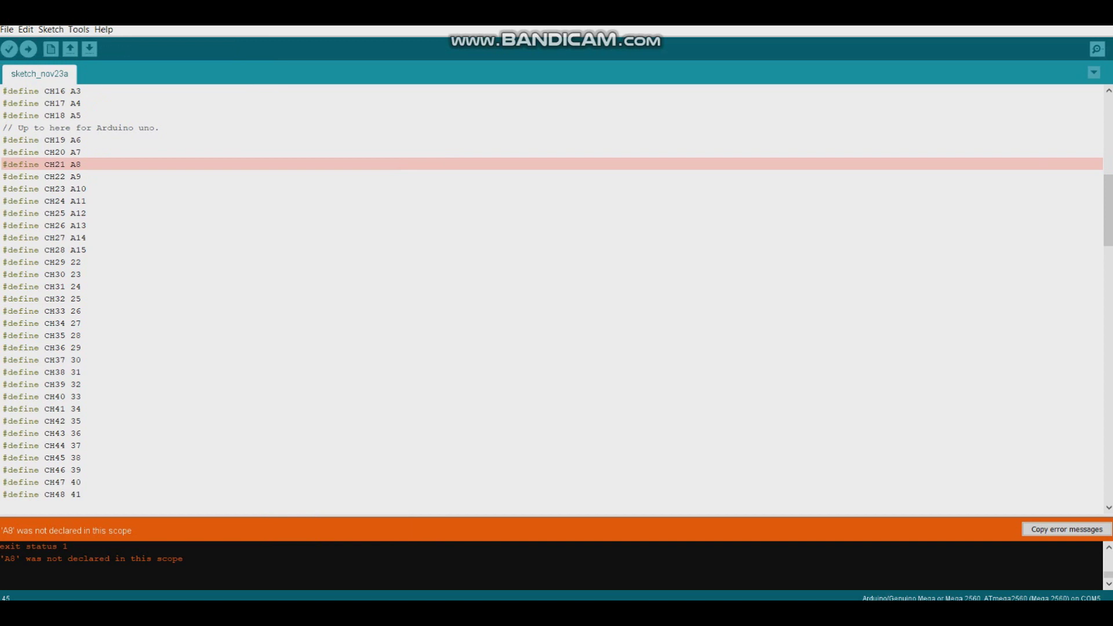
{"action": "left_click", "coordinate": [9, 49]}
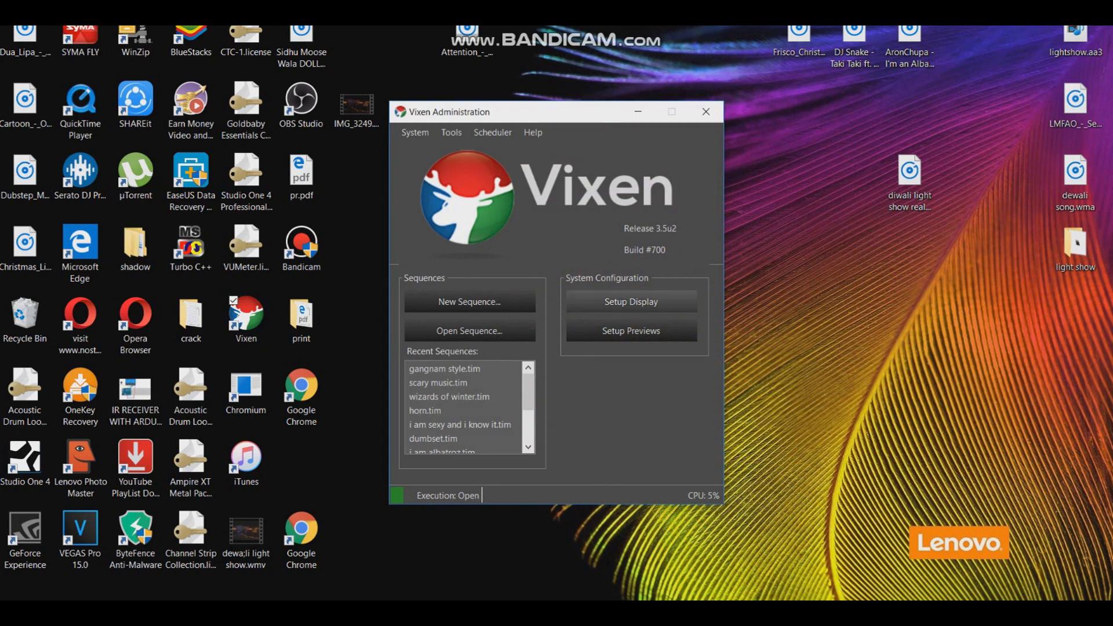
- In Vixen, open the display setup and delete all existing elements
{"action": "left_click", "coordinate": [631, 301]}
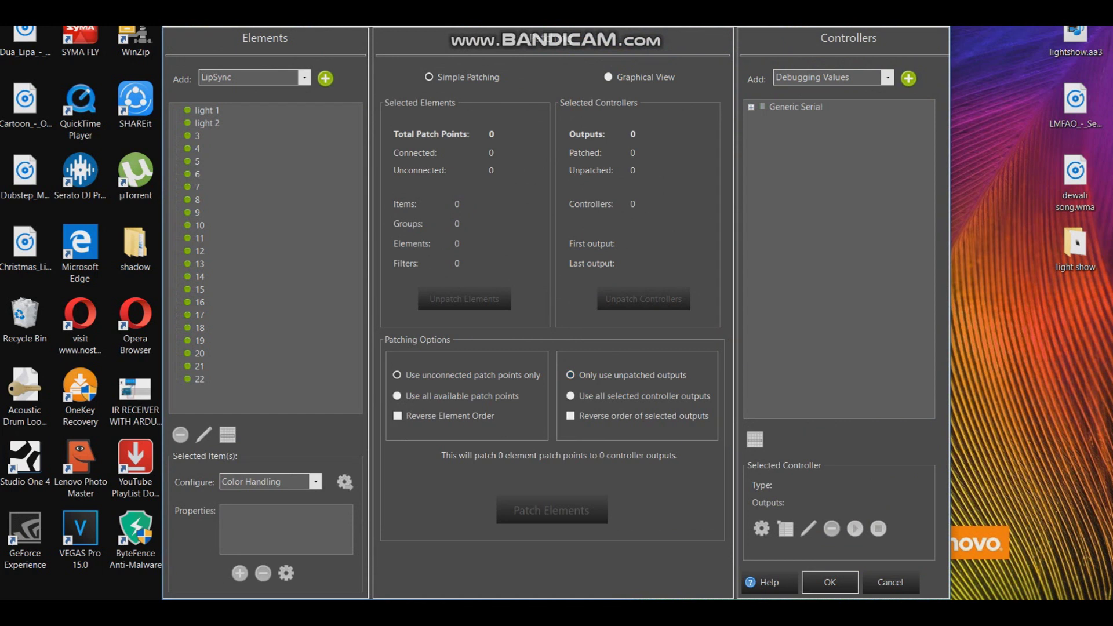
{"action": "left_click", "coordinate": [206, 110]}
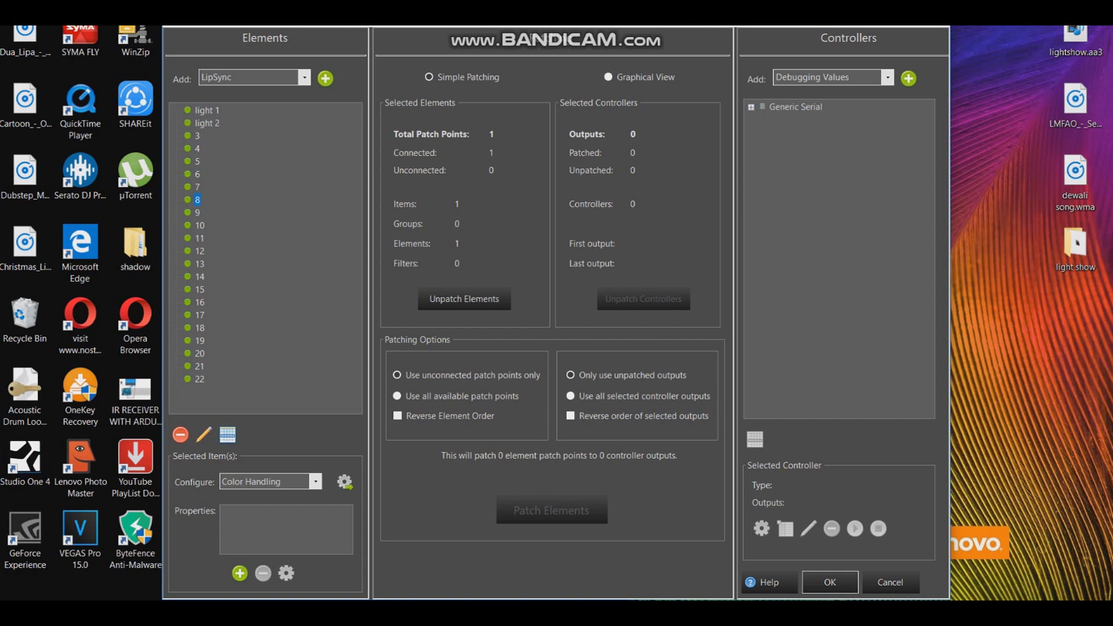
{"action": "key", "text": "ctrl+a"}
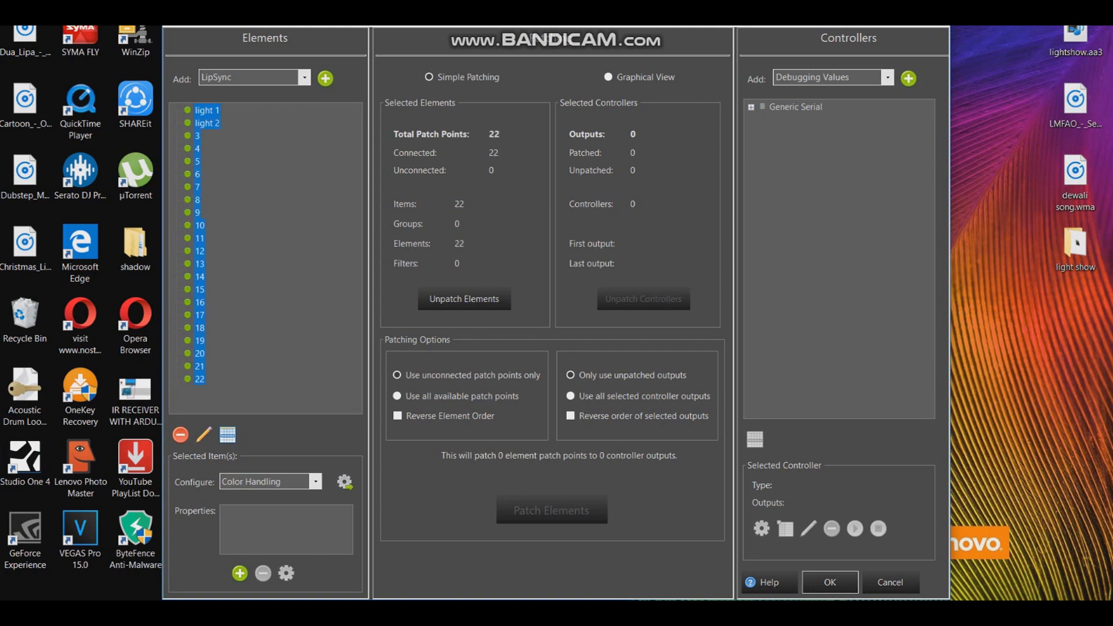
{"action": "key", "text": "Delete"}
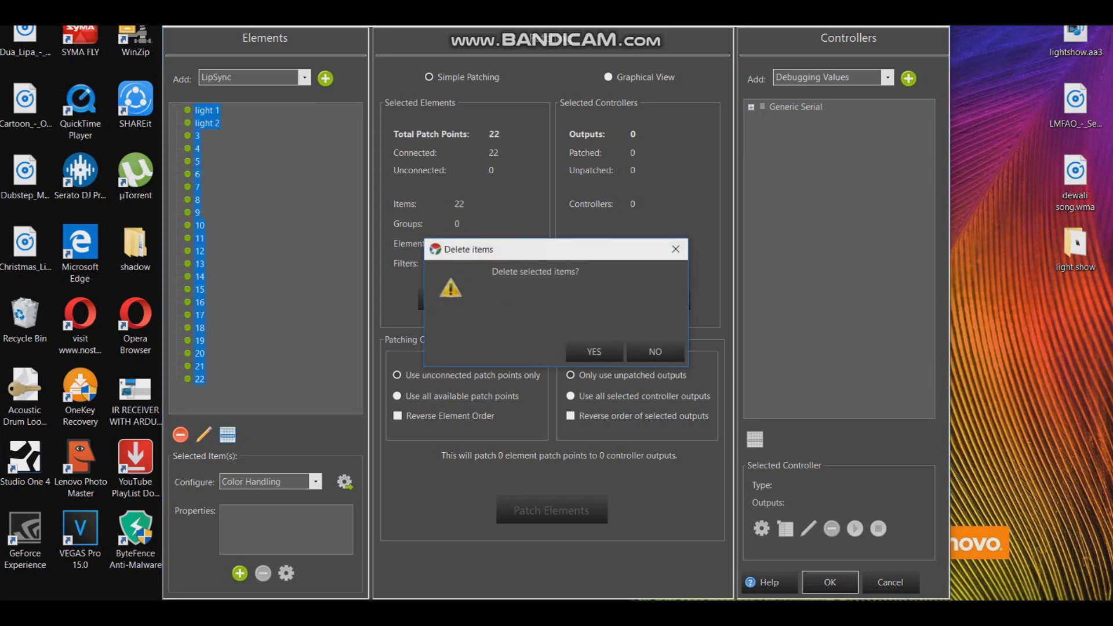
{"action": "key", "text": "Return"}
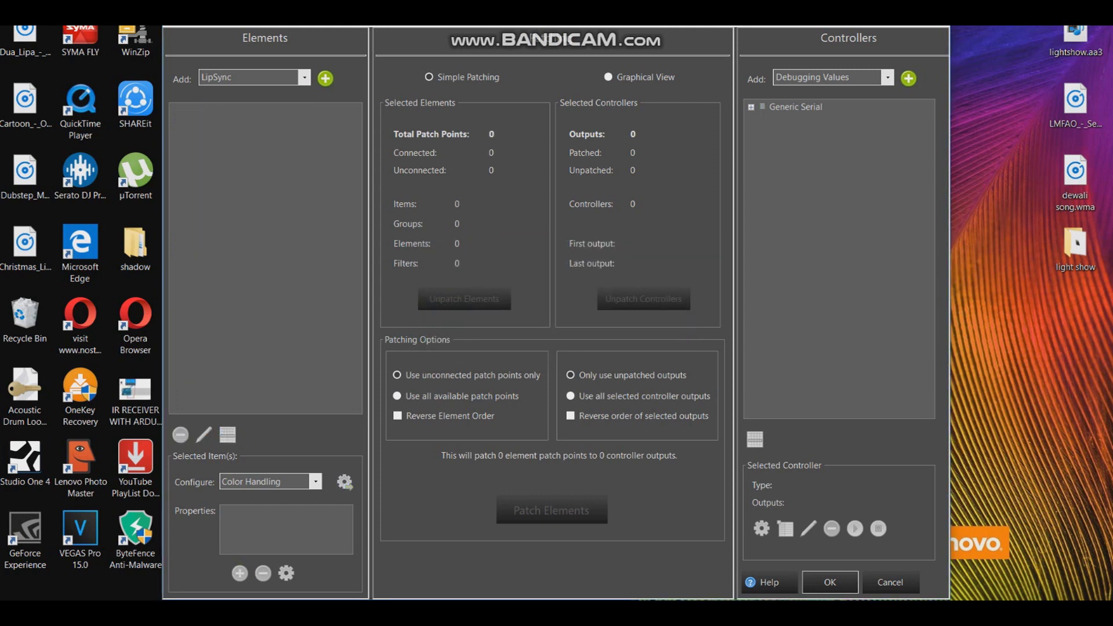
- Add a Single Item element named 1 to the empty element list
{"action": "left_click", "coordinate": [304, 78]}
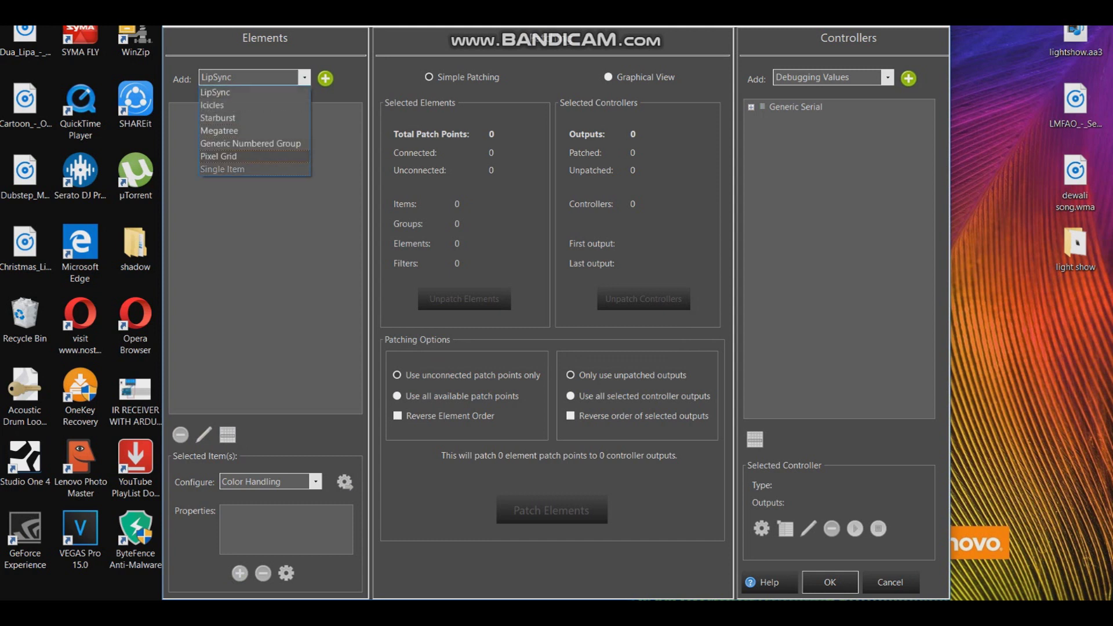
{"action": "key", "text": "Return"}
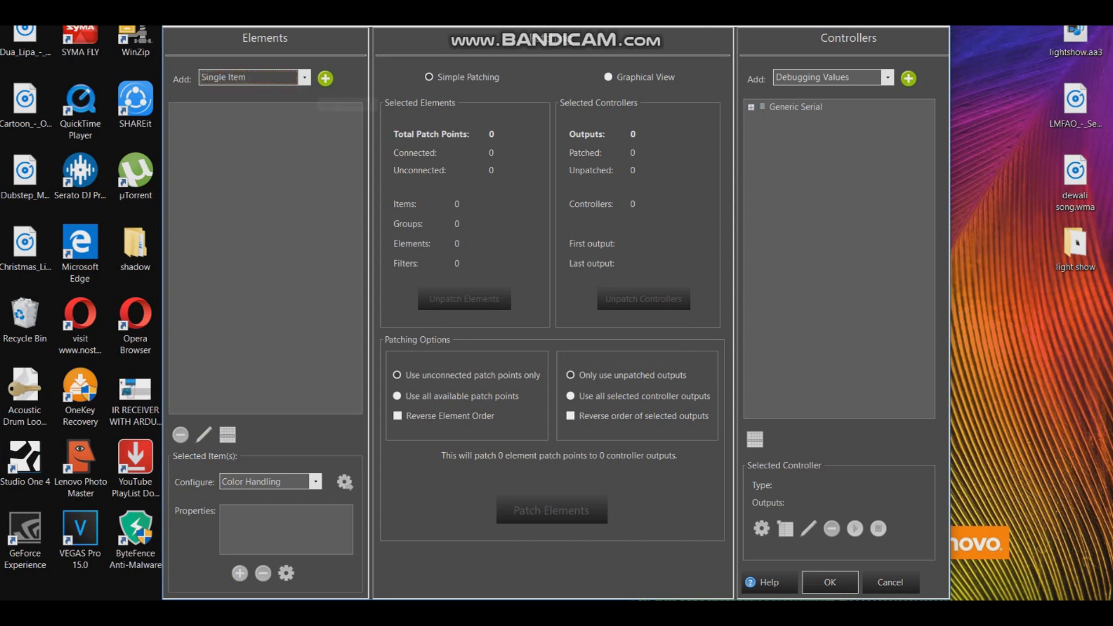
{"action": "left_click", "coordinate": [325, 78]}
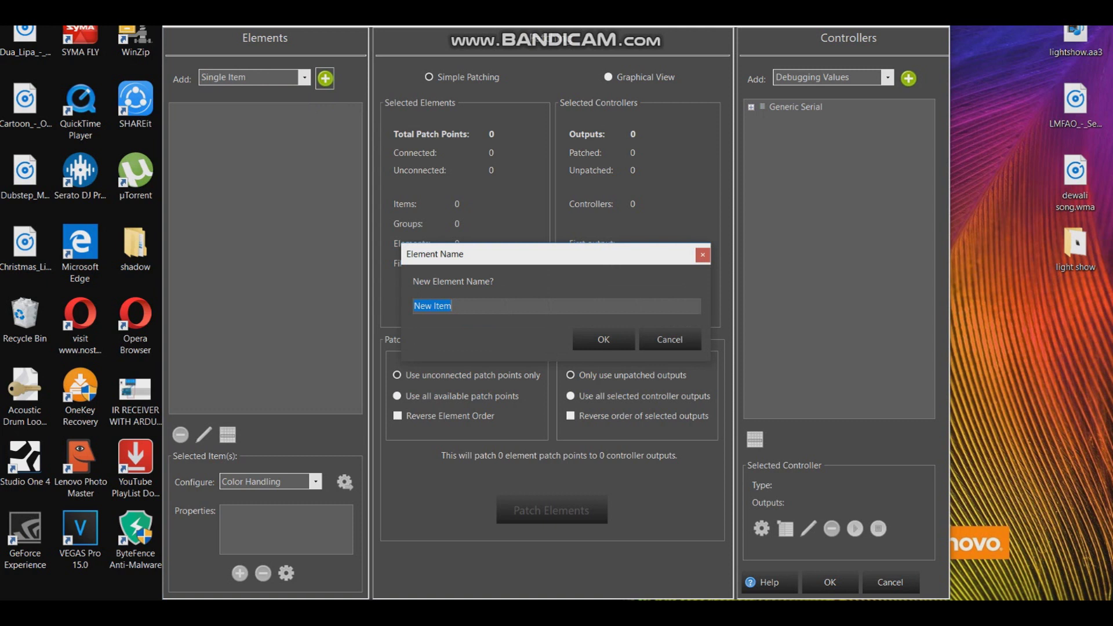
{"action": "type", "text": "1"}
{"action": "key", "text": "Return"}
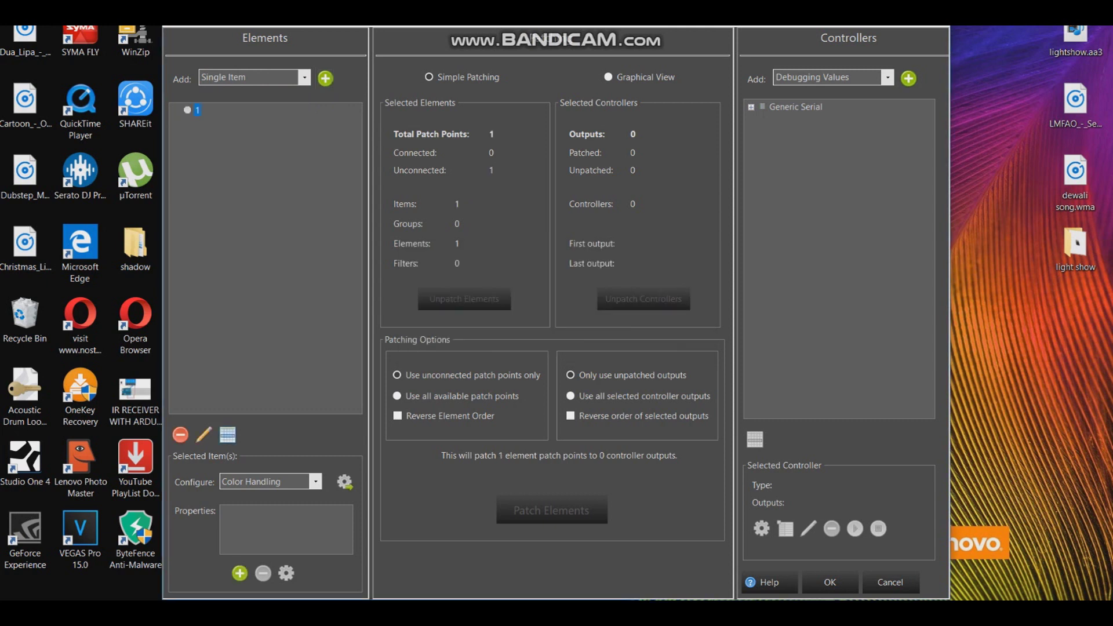
- Add seven more single elements named 2 through 8
{"action": "key", "text": "Tab"}
{"action": "key", "text": "Return"}
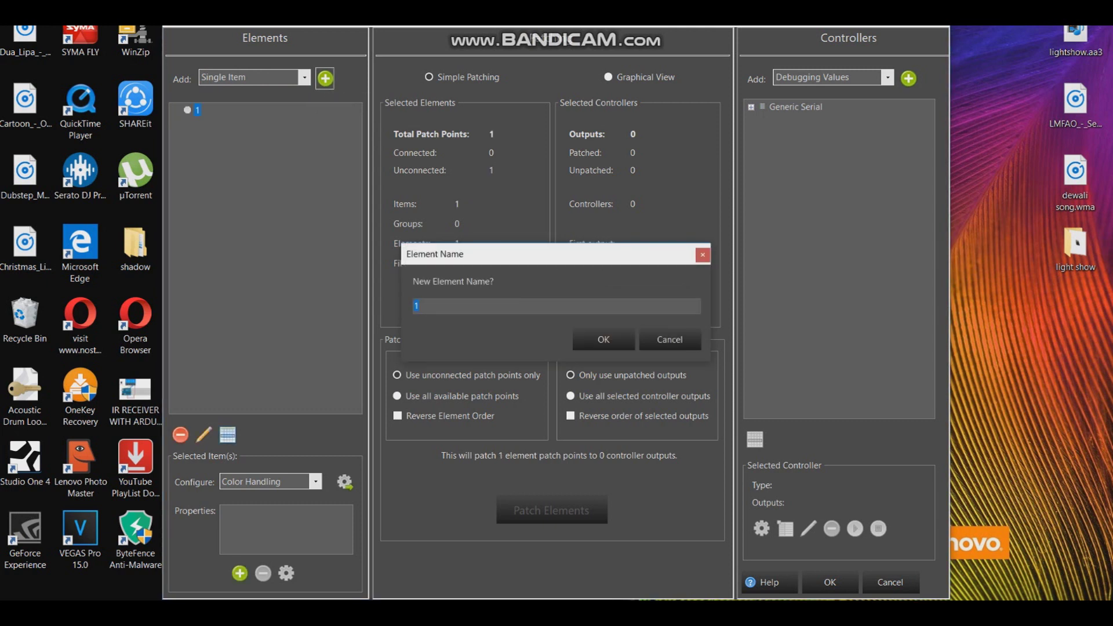
{"action": "type", "text": "2"}
{"action": "key", "text": "Return"}
{"action": "key", "text": "Tab"}
{"action": "key", "text": "Return"}
{"action": "type", "text": "3"}
{"action": "key", "text": "Return"}
{"action": "key", "text": "Tab"}
{"action": "key", "text": "Return"}
{"action": "type", "text": "4"}
{"action": "key", "text": "Return"}
{"action": "key", "text": "Return"}
{"action": "type", "text": "5"}
{"action": "key", "text": "Return"}
{"action": "key", "text": "Return"}
{"action": "type", "text": "6"}
{"action": "key", "text": "Return"}
{"action": "key", "text": "Return"}
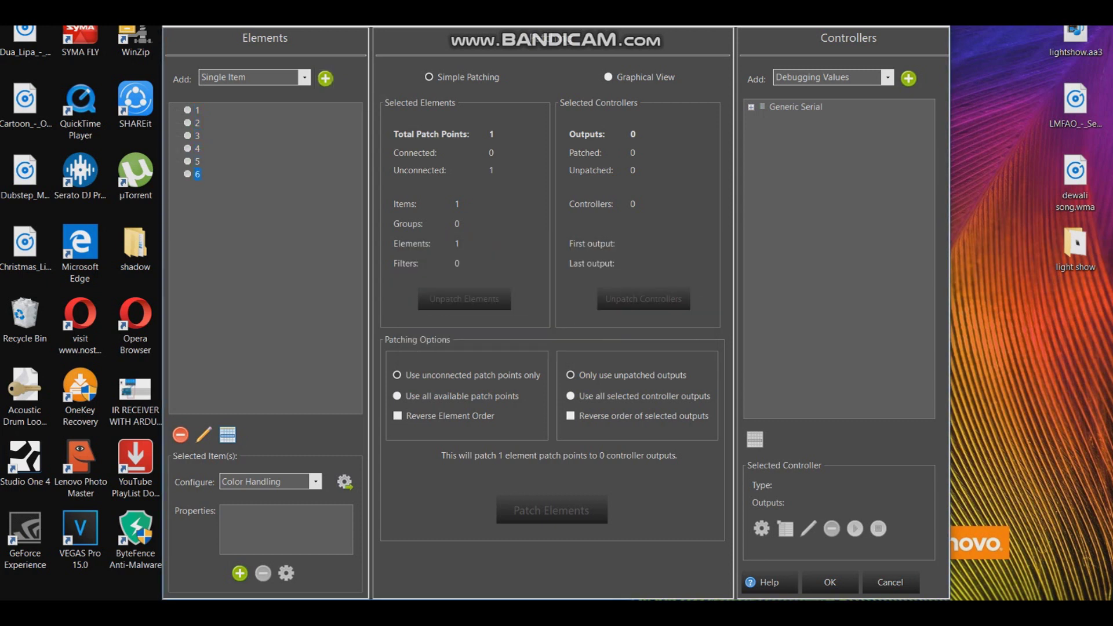
{"action": "type", "text": "77"}
{"action": "key", "text": "Return"}
{"action": "key", "text": "Tab"}
- Continue adding single elements in sequence, naming them 9 through 14
{"action": "key", "text": "Return"}
{"action": "type", "text": "8"}
{"action": "key", "text": "Return"}
{"action": "key", "text": "Tab"}
{"action": "key", "text": "Return"}
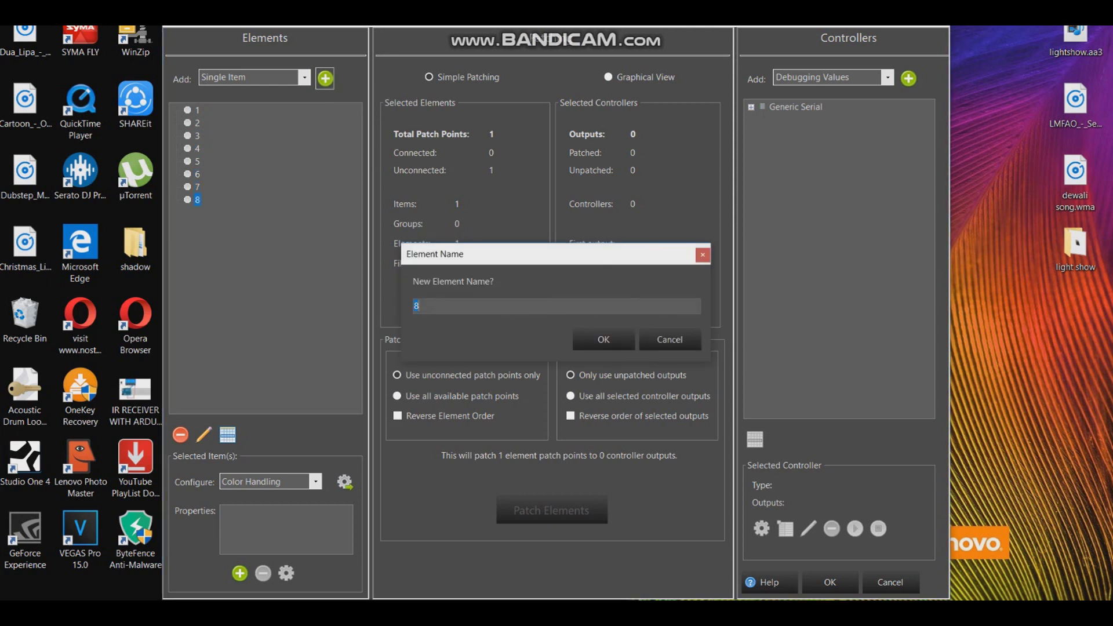
{"action": "key", "text": "Return"}
{"action": "key", "text": "Tab"}
{"action": "key", "text": "Return"}
{"action": "key", "text": "Return"}
{"action": "key", "text": "Tab"}
{"action": "key", "text": "Return"}
{"action": "key", "text": "Return"}
{"action": "key", "text": "Tab"}
{"action": "key", "text": "Return"}
{"action": "key", "text": "Return"}
{"action": "key", "text": "Tab"}
{"action": "key", "text": "Return"}
{"action": "key", "text": "Return"}
{"action": "key", "text": "Tab"}
- Add the remaining single elements, named 15 through 22
{"action": "key", "text": "Return"}
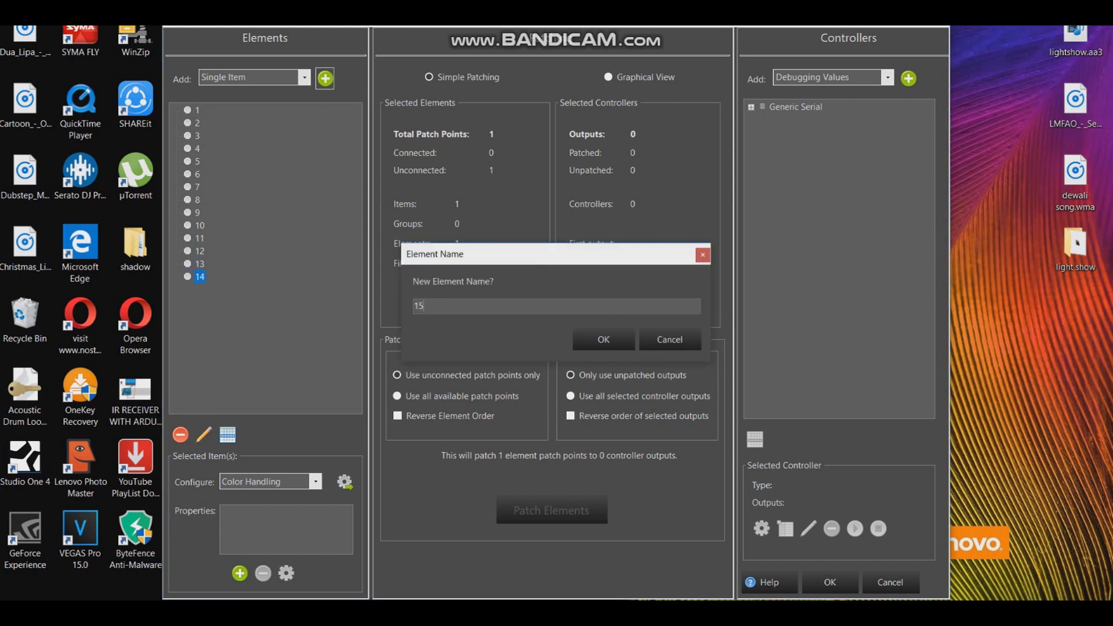
{"action": "key", "text": "Return"}
{"action": "key", "text": "Return"}
{"action": "key", "text": "Return"}
{"action": "key", "text": "Tab"}
{"action": "key", "text": "Return"}
{"action": "key", "text": "Return"}
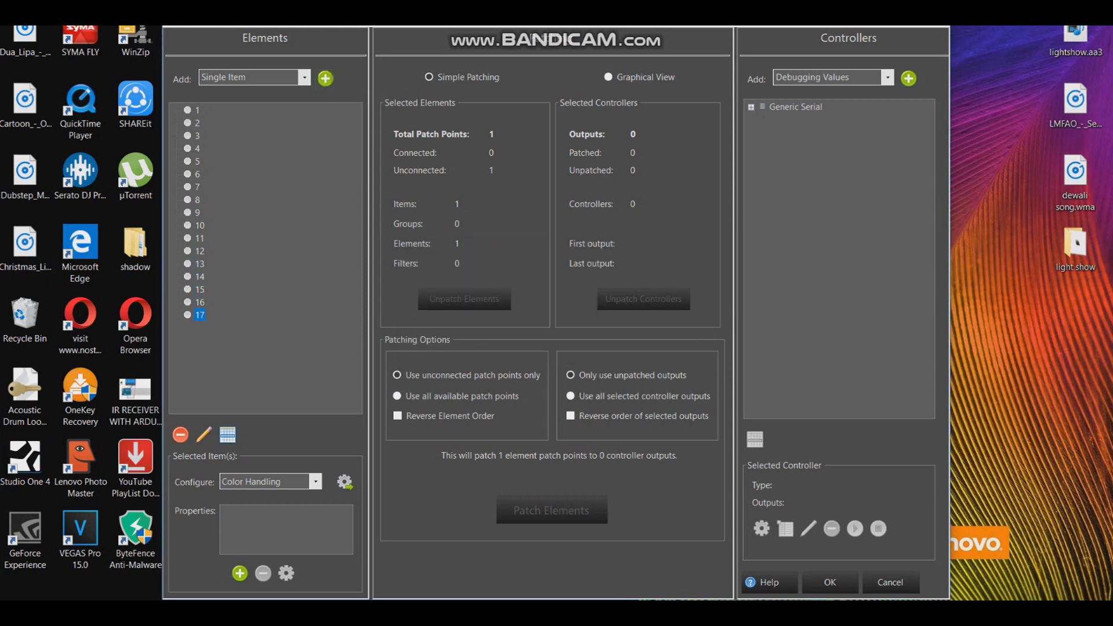
{"action": "key", "text": "Tab"}
{"action": "key", "text": "Return"}
{"action": "key", "text": "Return"}
{"action": "type", "text": "19"}
{"action": "key", "text": "Return"}
{"action": "key", "text": "Return"}
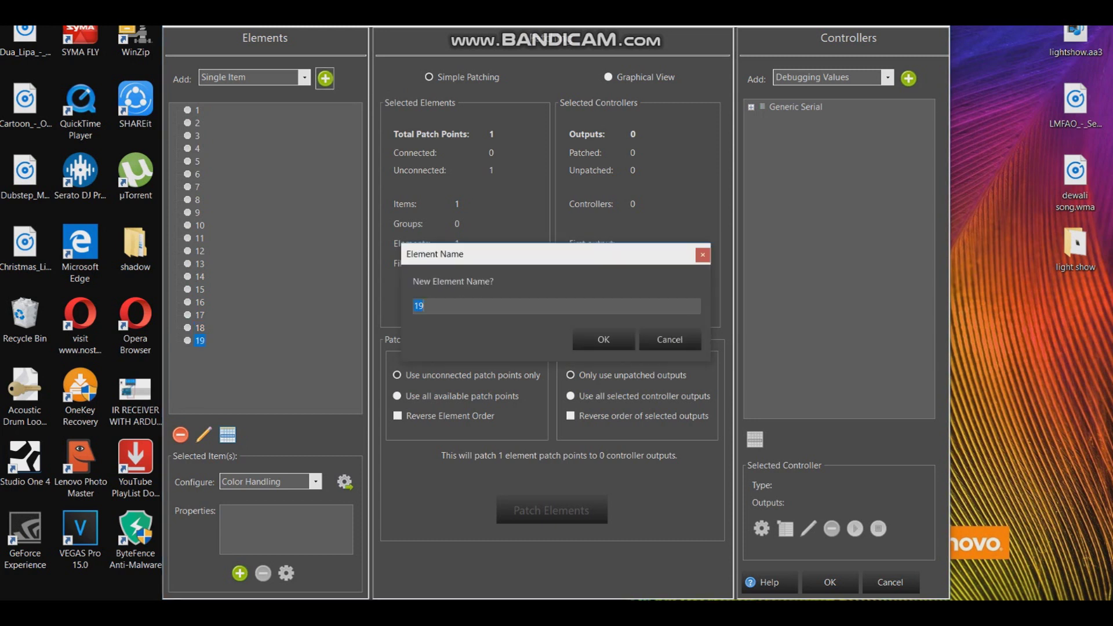
{"action": "type", "text": "20"}
{"action": "key", "text": "Return"}
{"action": "key", "text": "Return"}
{"action": "key", "text": "Return"}
{"action": "key", "text": "Tab"}
{"action": "key", "text": "Return"}
{"action": "key", "text": "Return"}
- Delete the existing Generic Serial controller and confirm its removal
{"action": "right_click", "coordinate": [777, 106]}
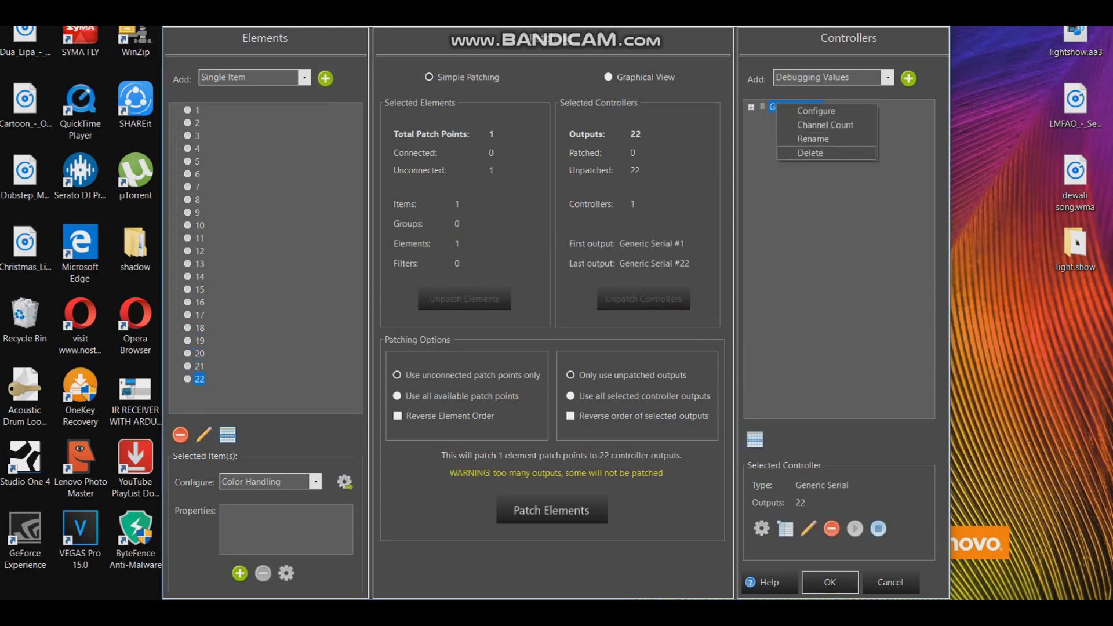
{"action": "left_click", "coordinate": [794, 153]}
{"action": "key", "text": "Return"}
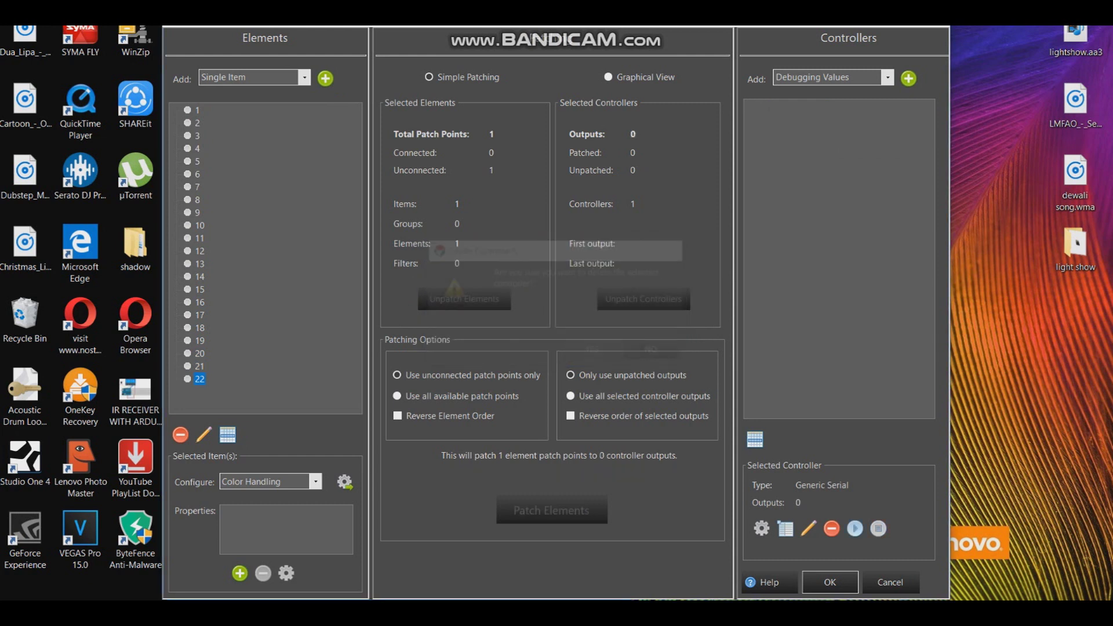
- Add a Generic Serial controller under its default name with 22 outputs
{"action": "left_click", "coordinate": [886, 78]}
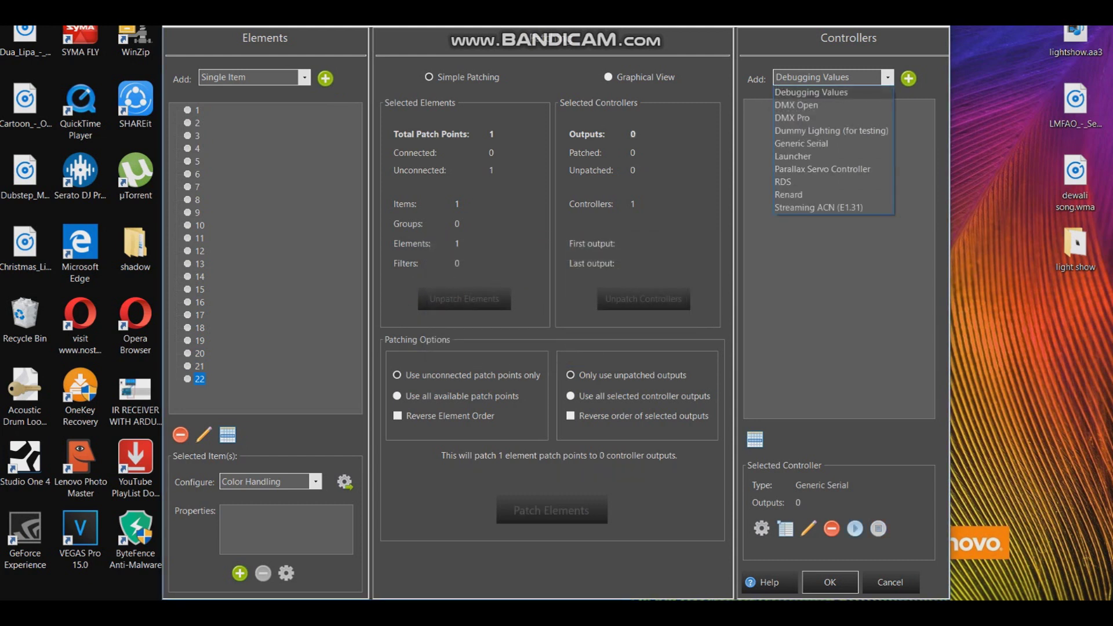
{"action": "key", "text": "Down"}
{"action": "key", "text": "Down"}
{"action": "key", "text": "Down"}
{"action": "key", "text": "Down"}
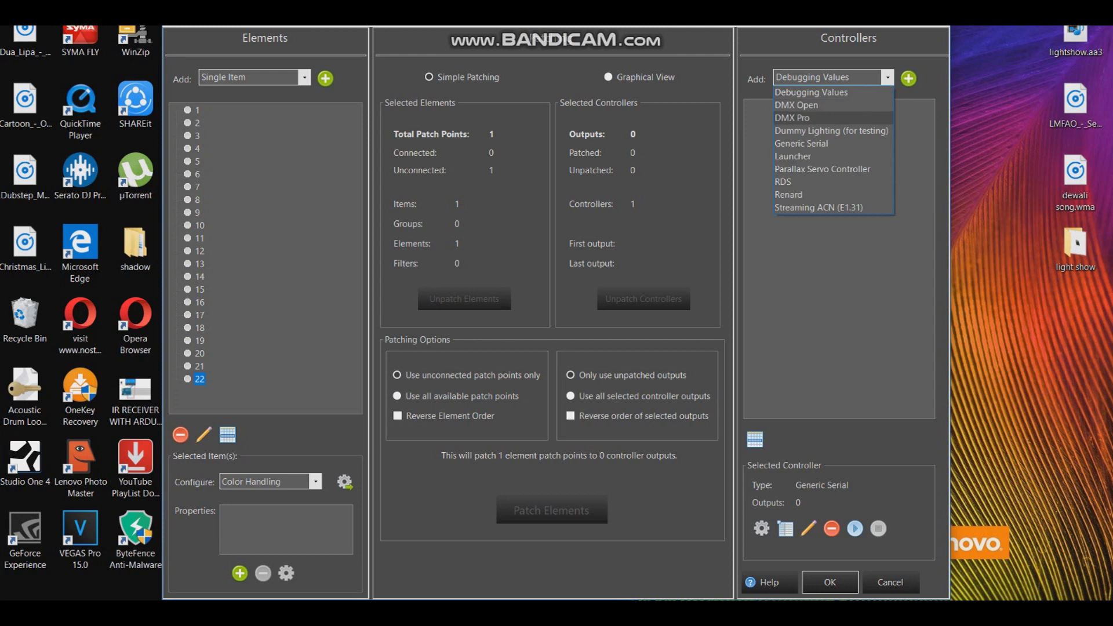
{"action": "key", "text": "Return"}
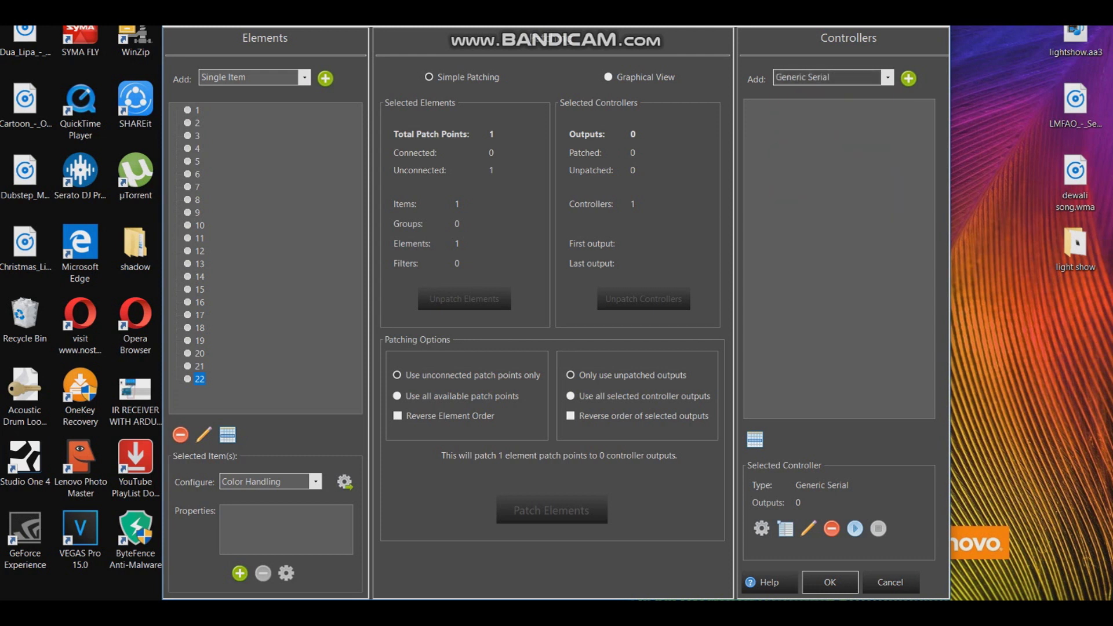
{"action": "left_click", "coordinate": [908, 78]}
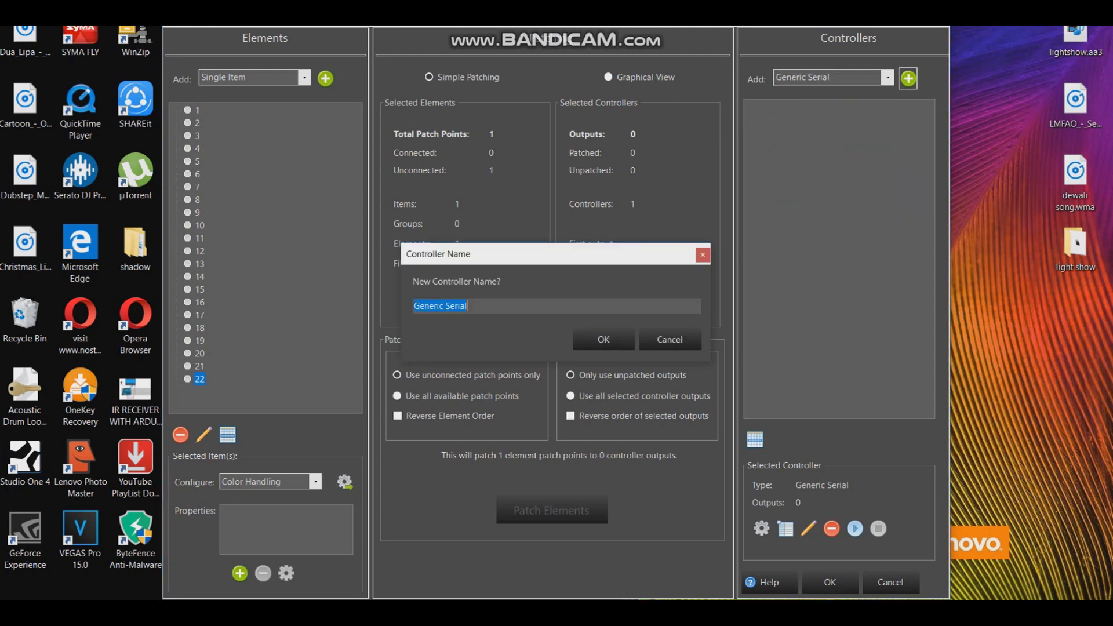
{"action": "left_click", "coordinate": [604, 339]}
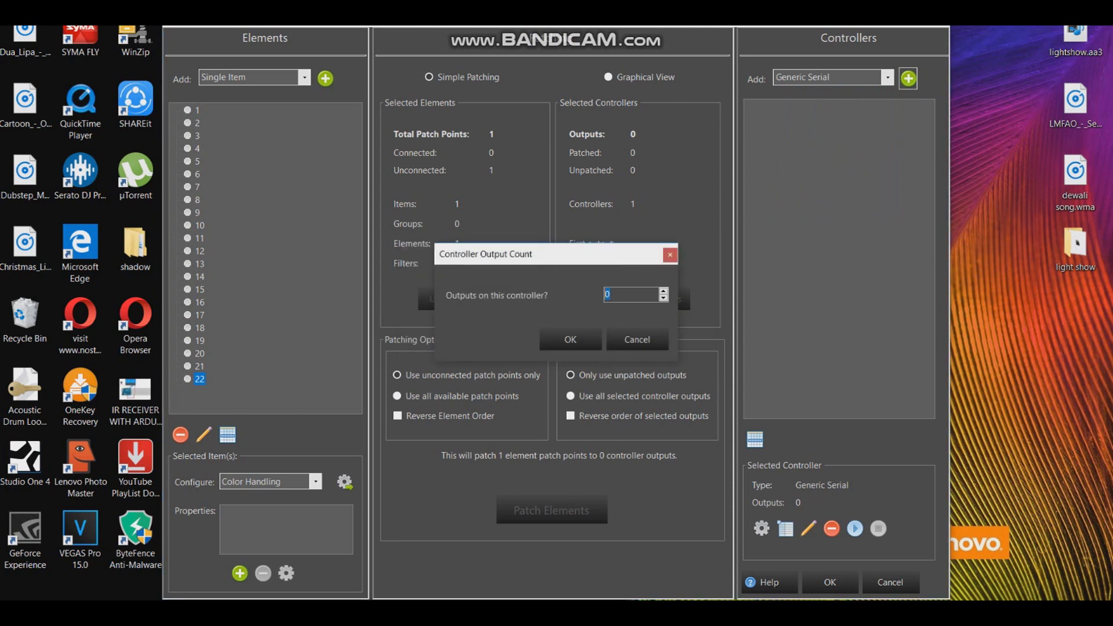
{"action": "type", "text": "22"}
{"action": "key", "text": "Return"}
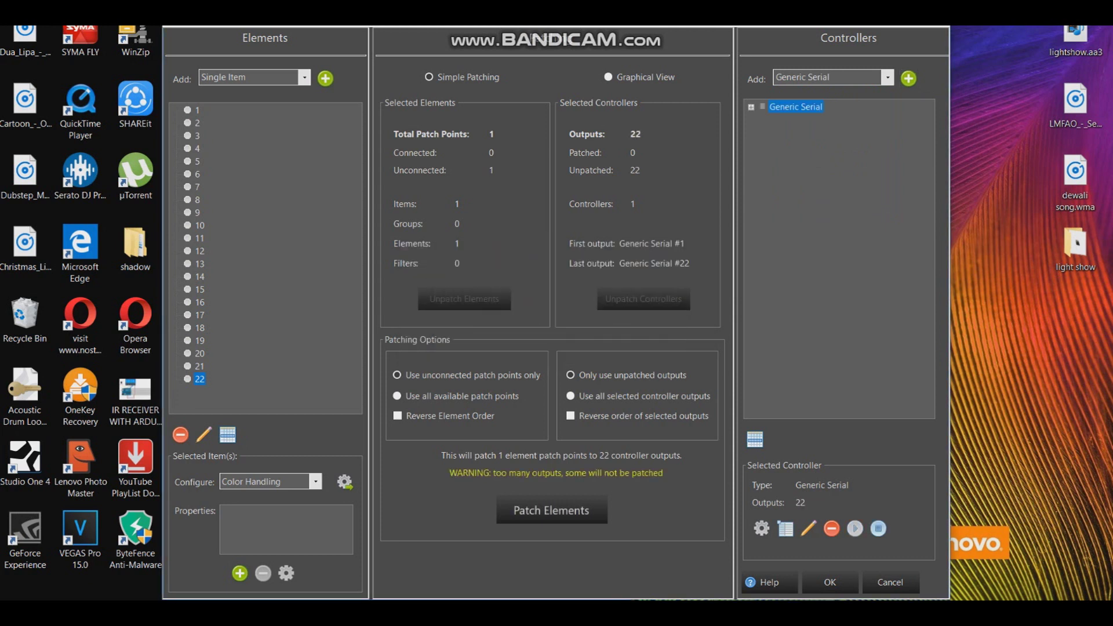
- Patch all 22 elements to the Generic Serial controller's outputs and check the connections in the graphical view
{"action": "left_click", "coordinate": [750, 107]}
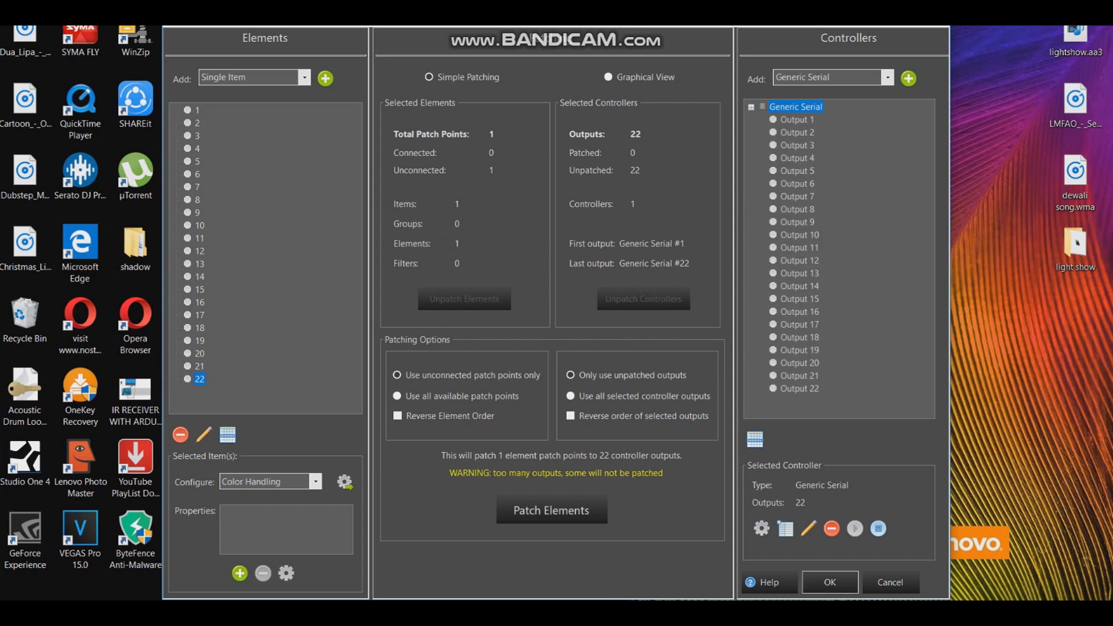
{"action": "key", "text": "Escape"}
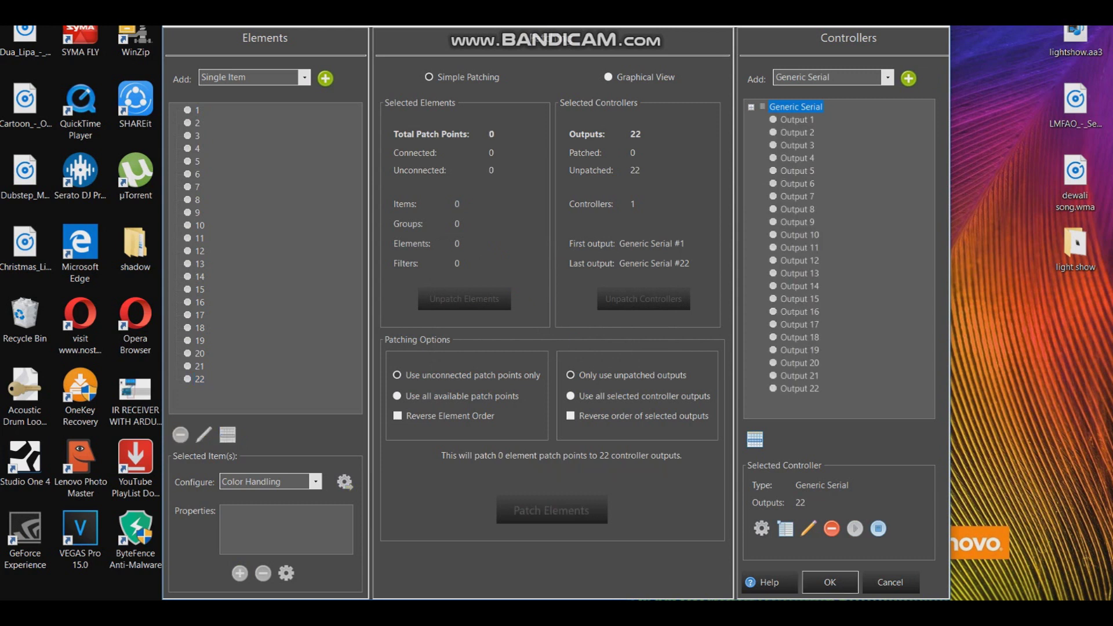
{"action": "key", "text": "ctrl+a"}
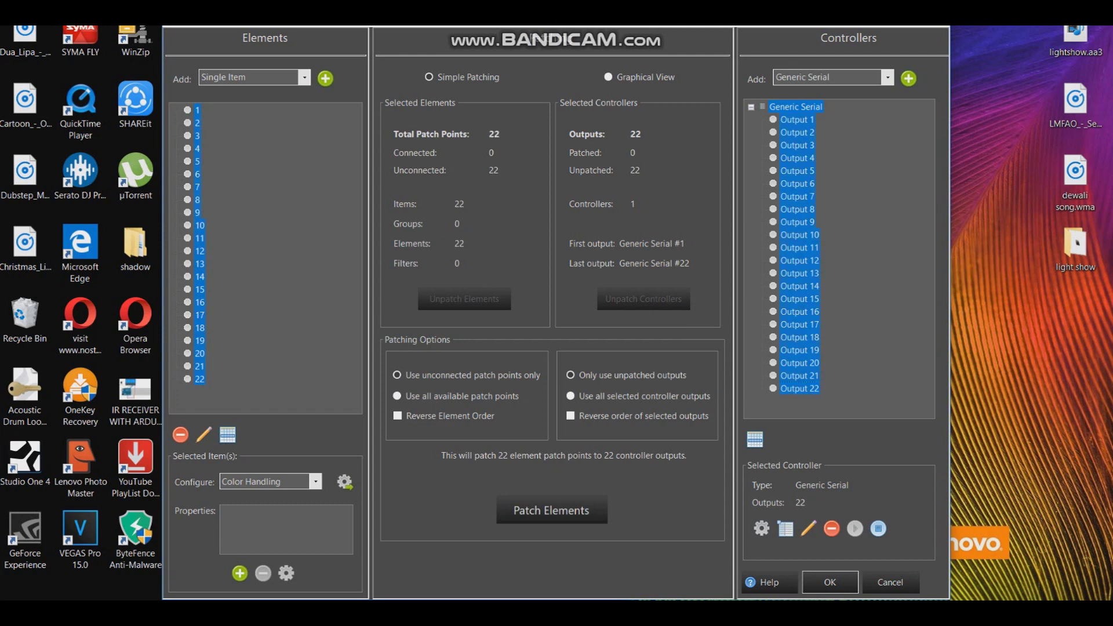
{"action": "left_click", "coordinate": [551, 509]}
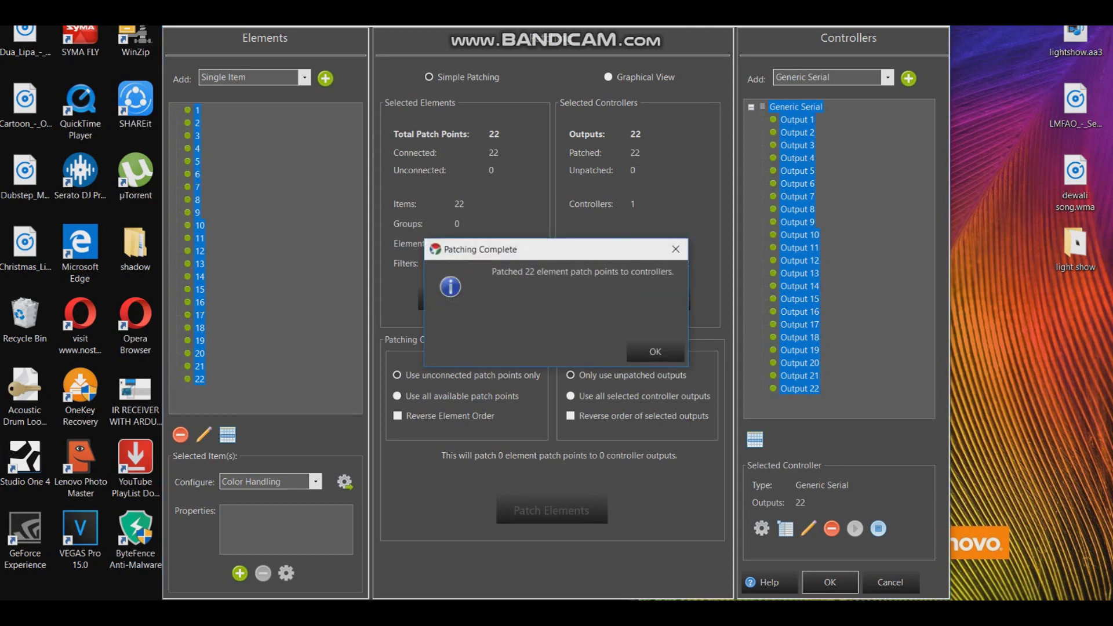
{"action": "left_click", "coordinate": [655, 351]}
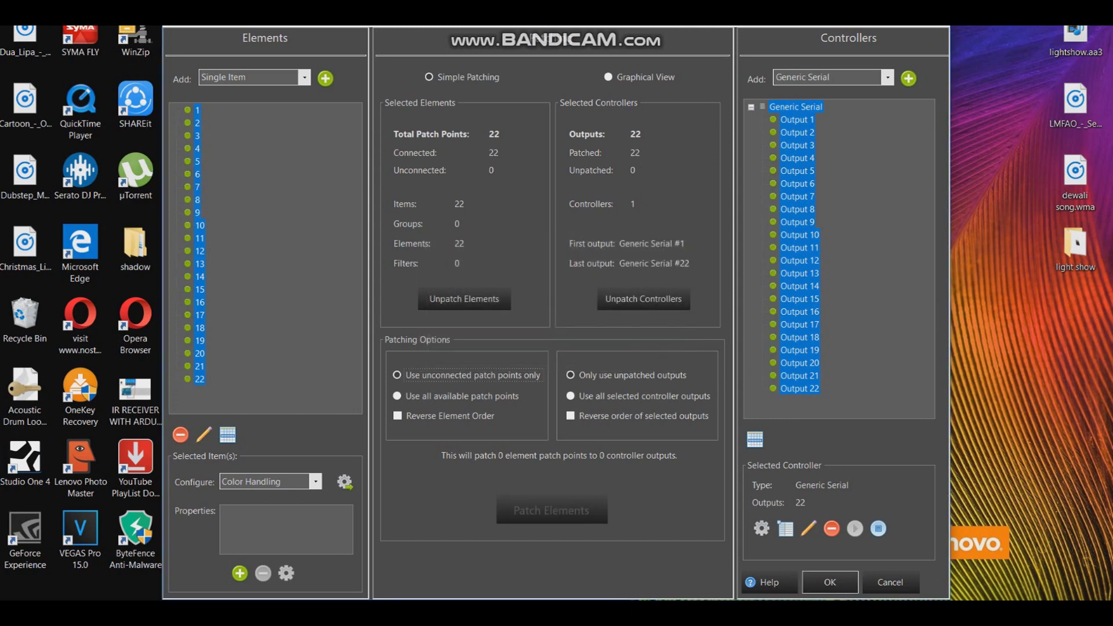
{"action": "left_click", "coordinate": [608, 77]}
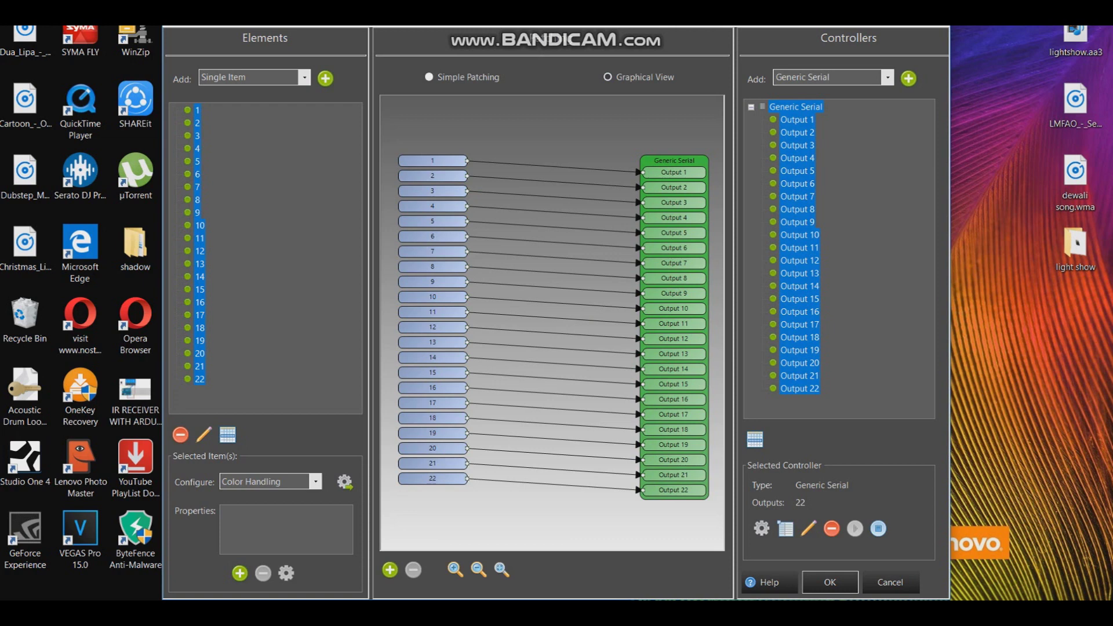
{"action": "left_click", "coordinate": [429, 76]}
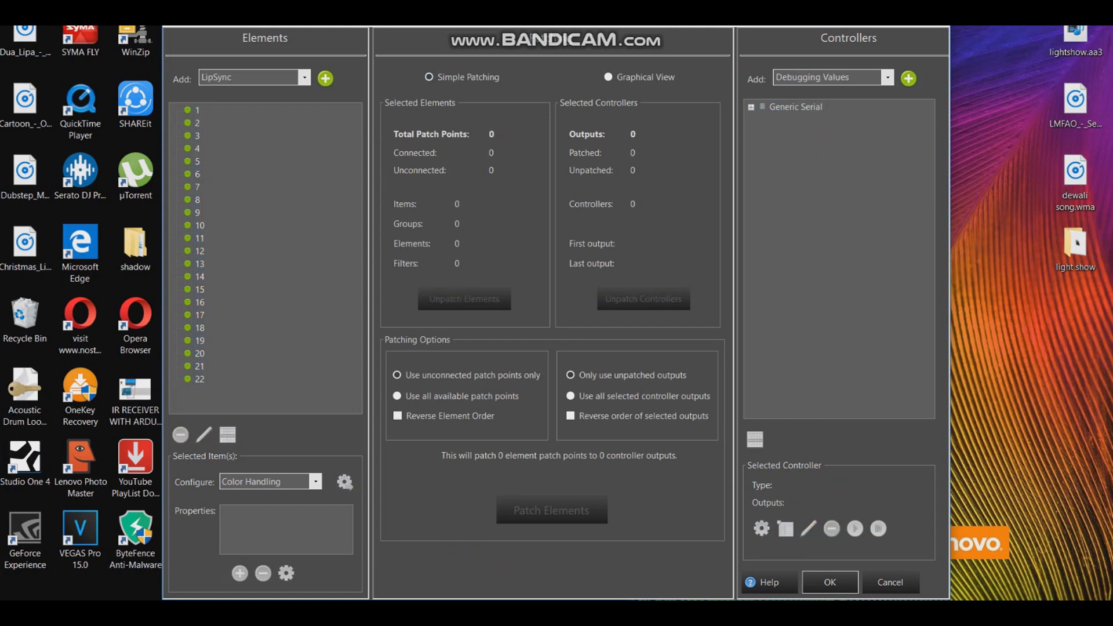
- Configure the Generic Serial controller's serial port as COM3 at 57600 baud and confirm using that port
{"action": "left_click", "coordinate": [794, 107]}
{"action": "left_click", "coordinate": [761, 528]}
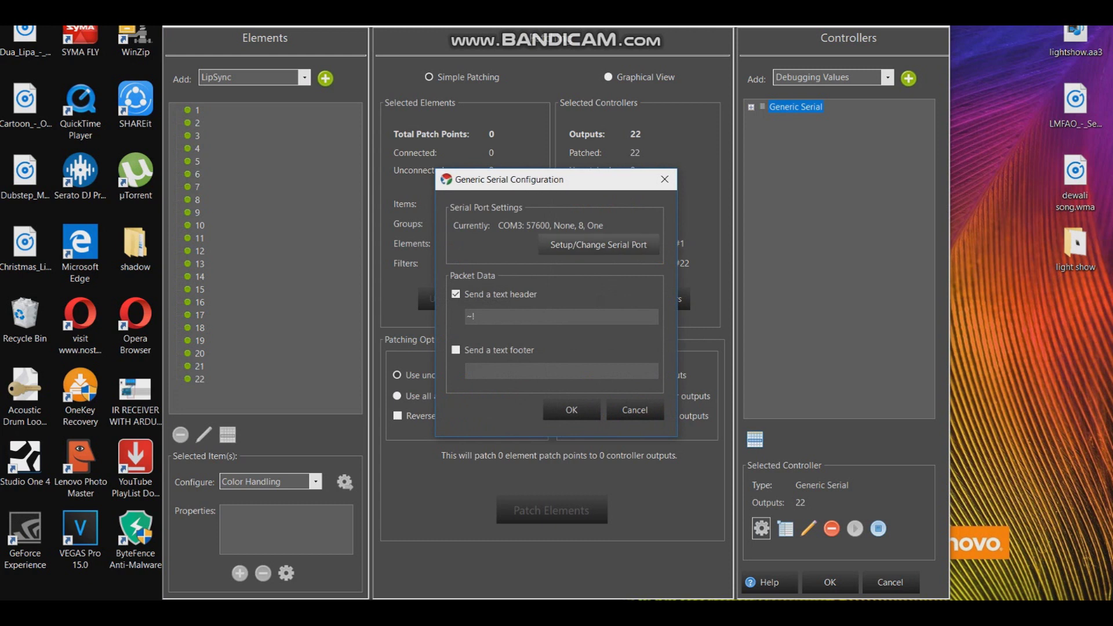
{"action": "left_click", "coordinate": [598, 245]}
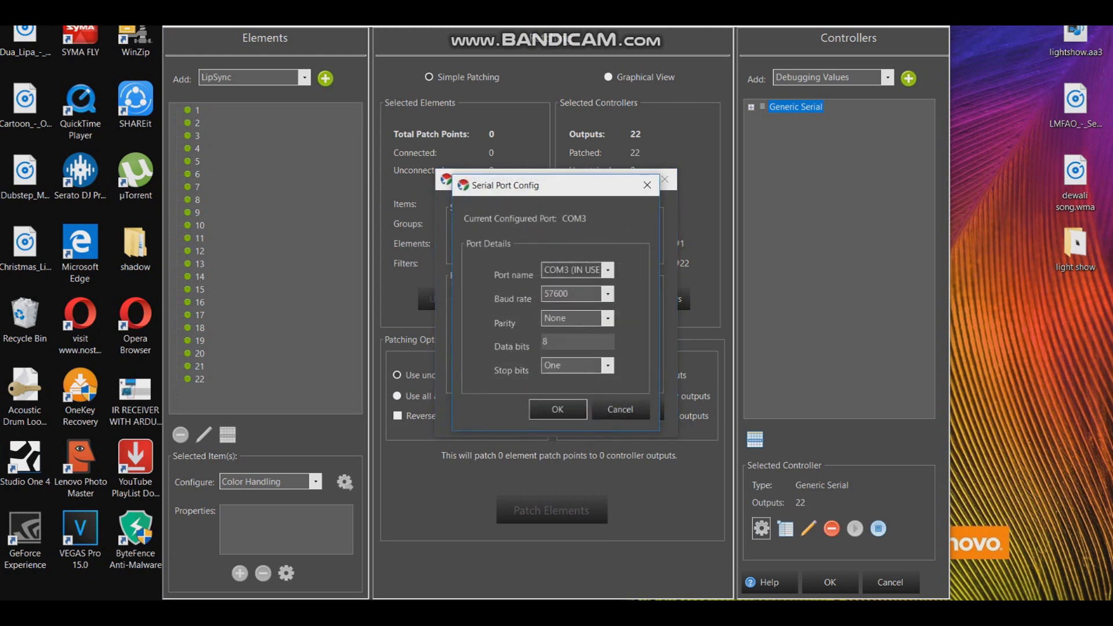
{"action": "left_click", "coordinate": [607, 269]}
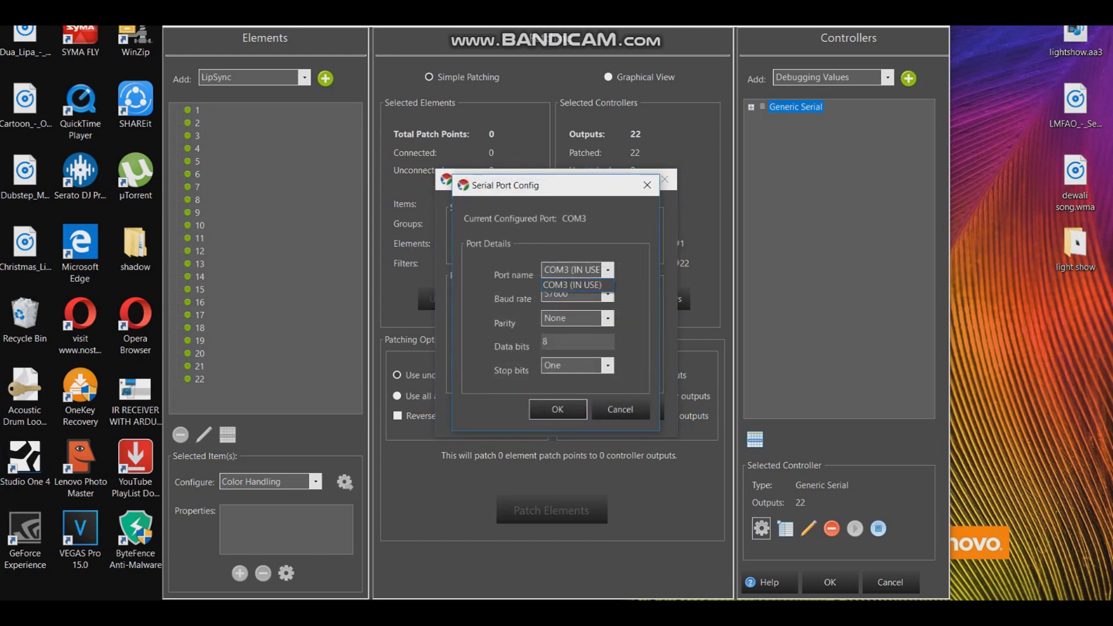
{"action": "left_click", "coordinate": [572, 285]}
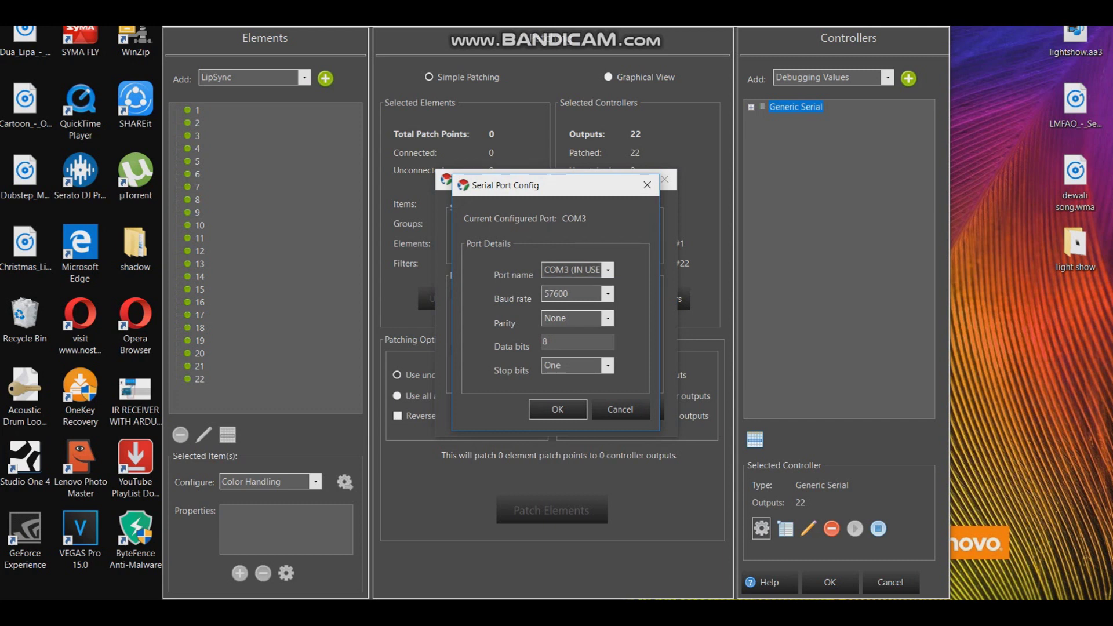
{"action": "left_click", "coordinate": [607, 294]}
{"action": "key", "text": "Escape"}
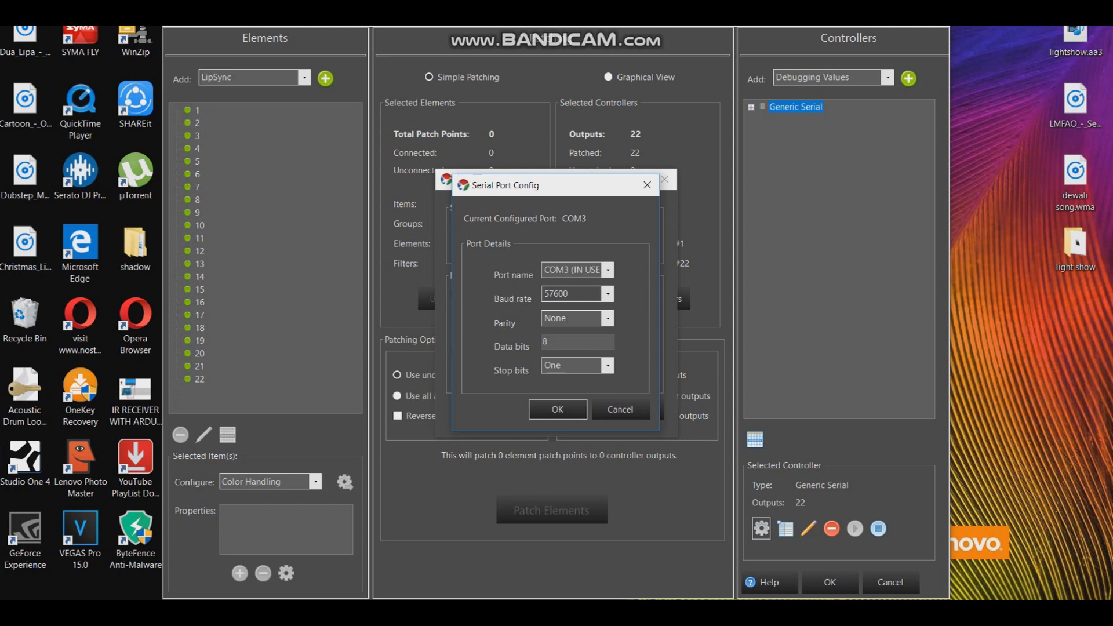
{"action": "key", "text": "Return"}
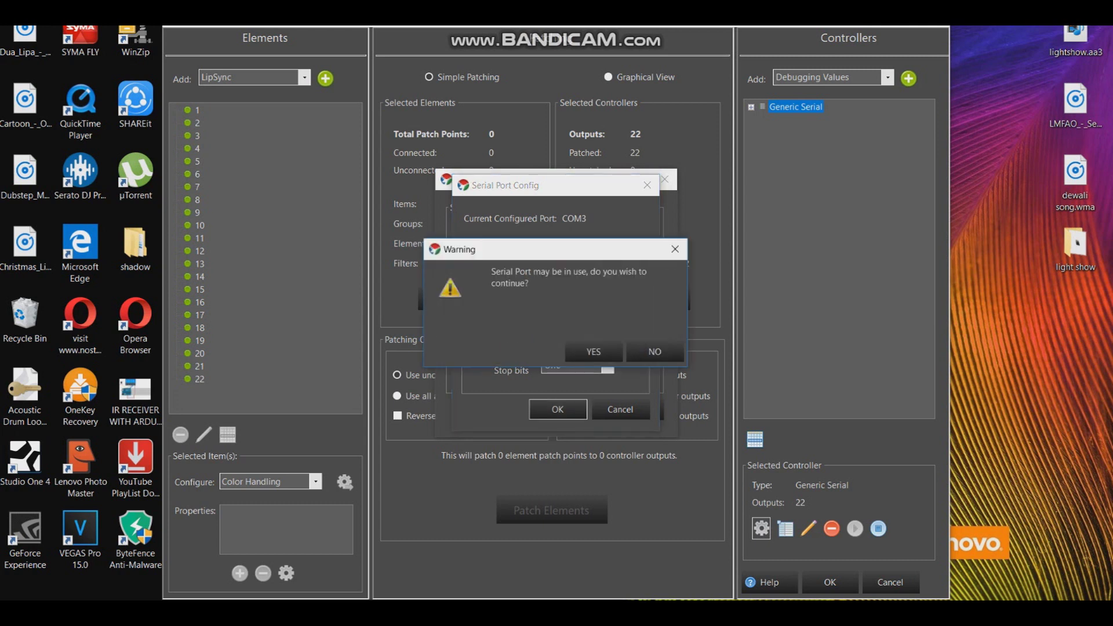
{"action": "left_click", "coordinate": [593, 351]}
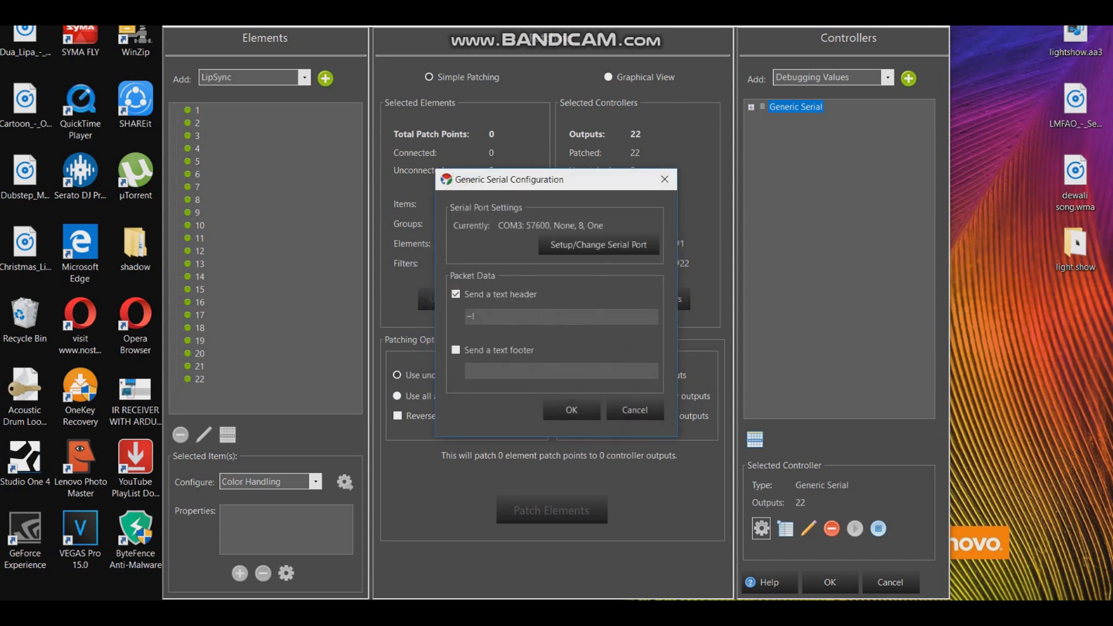
- Keep the ~! text header enabled for the controller, and accept its configuration and the display setup
{"action": "left_click", "coordinate": [455, 294]}
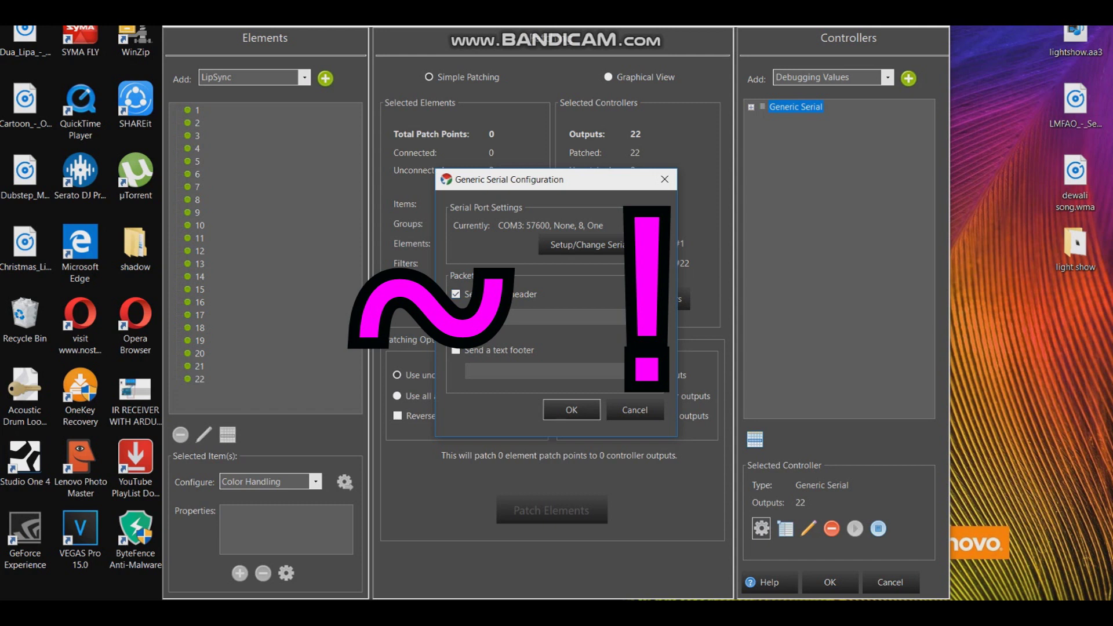
{"action": "left_click", "coordinate": [570, 410]}
{"action": "left_click", "coordinate": [829, 582]}
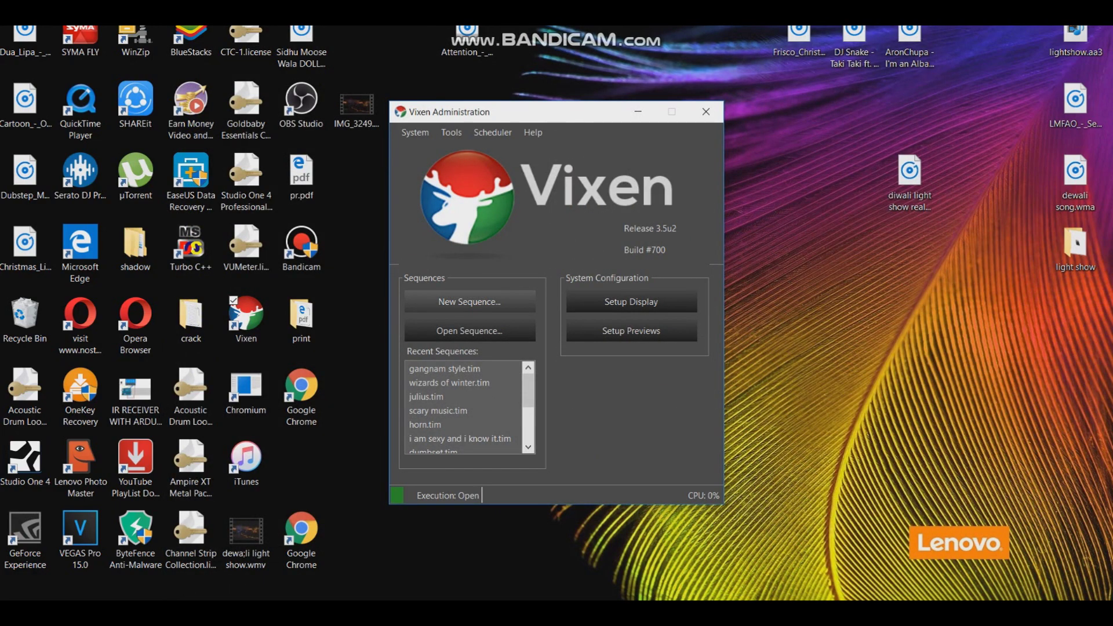
- Create a new sequence and associate the audio file "Julius Dreisig & Zeus X Crona - Invisible [NCS Release].mp3" from the Downloads folder
{"action": "left_click", "coordinate": [470, 302]}
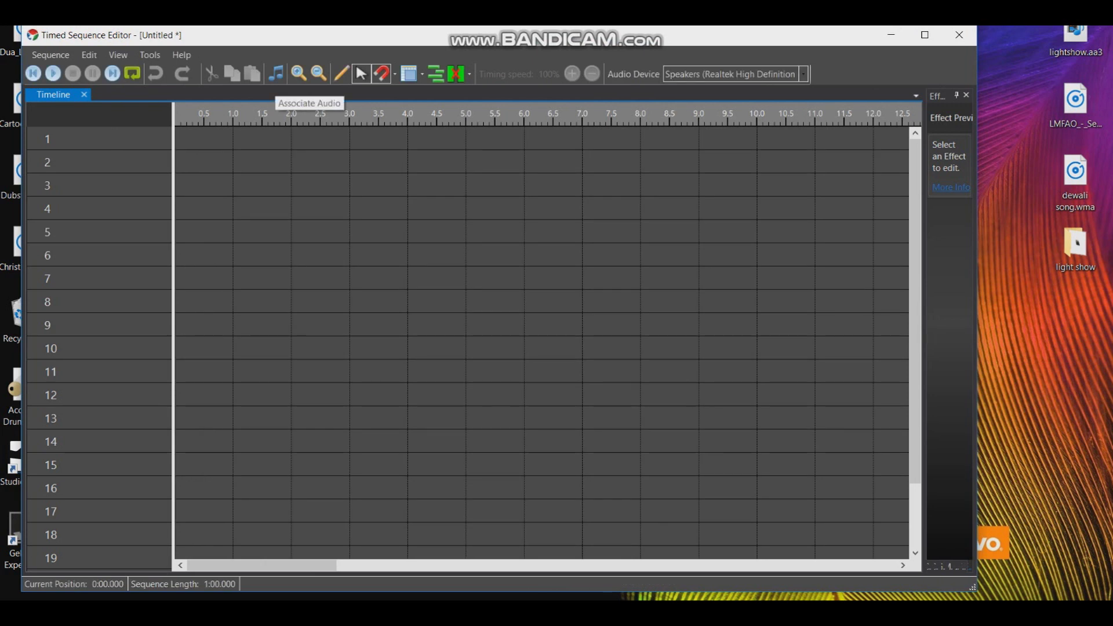
{"action": "left_click", "coordinate": [276, 73]}
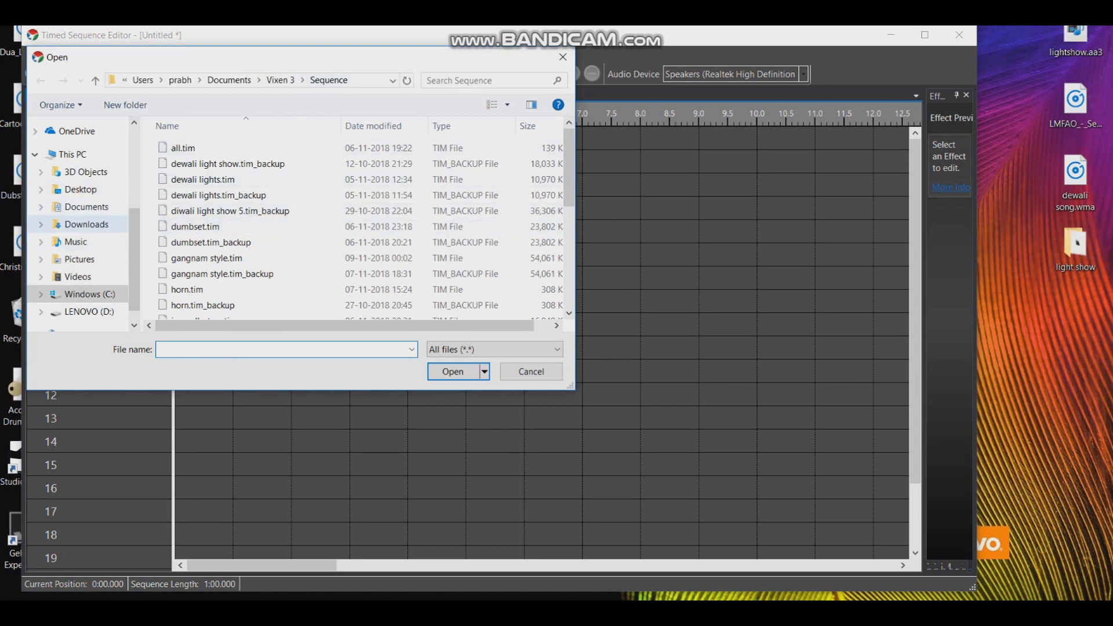
{"action": "left_click", "coordinate": [87, 224]}
{"action": "left_click", "coordinate": [210, 258]}
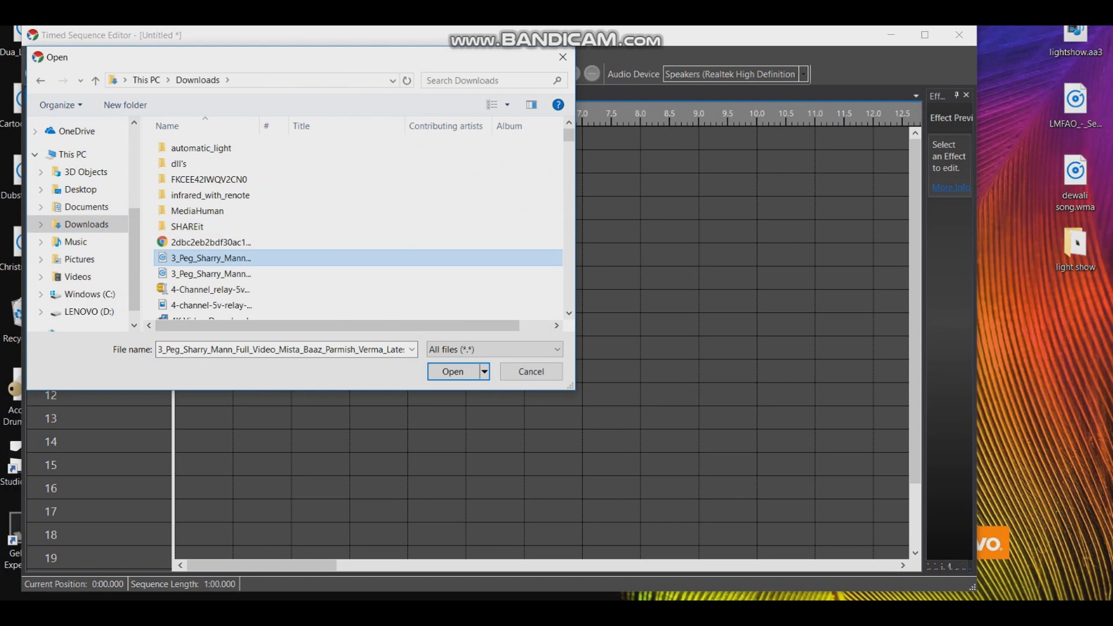
{"action": "key", "text": "j"}
{"action": "key", "text": "u"}
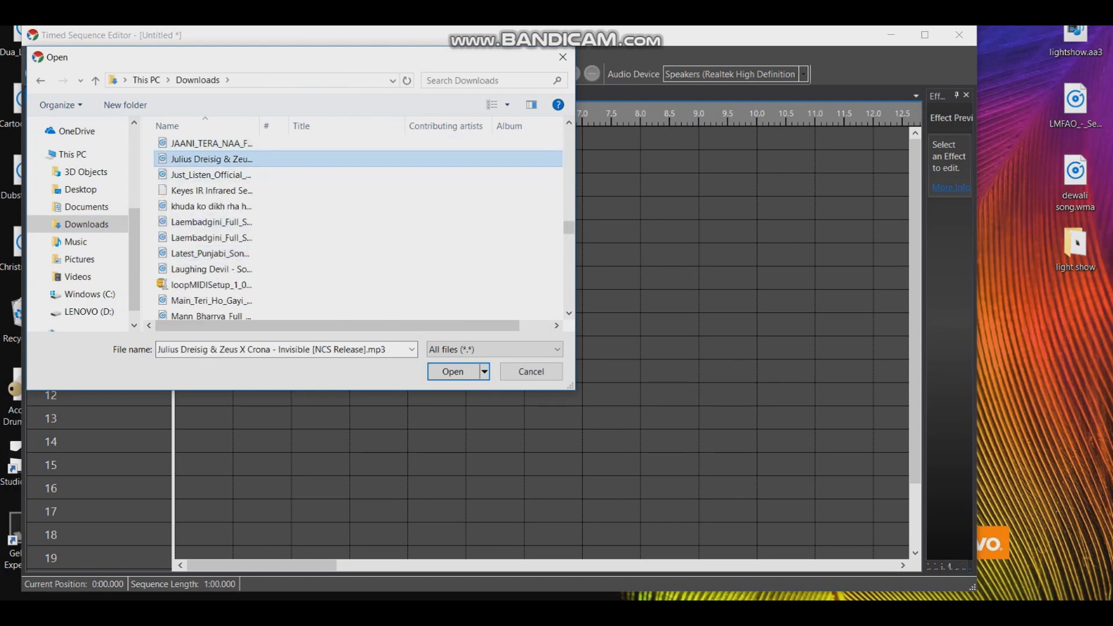
{"action": "key", "text": "Return"}
{"action": "key", "text": "Return"}
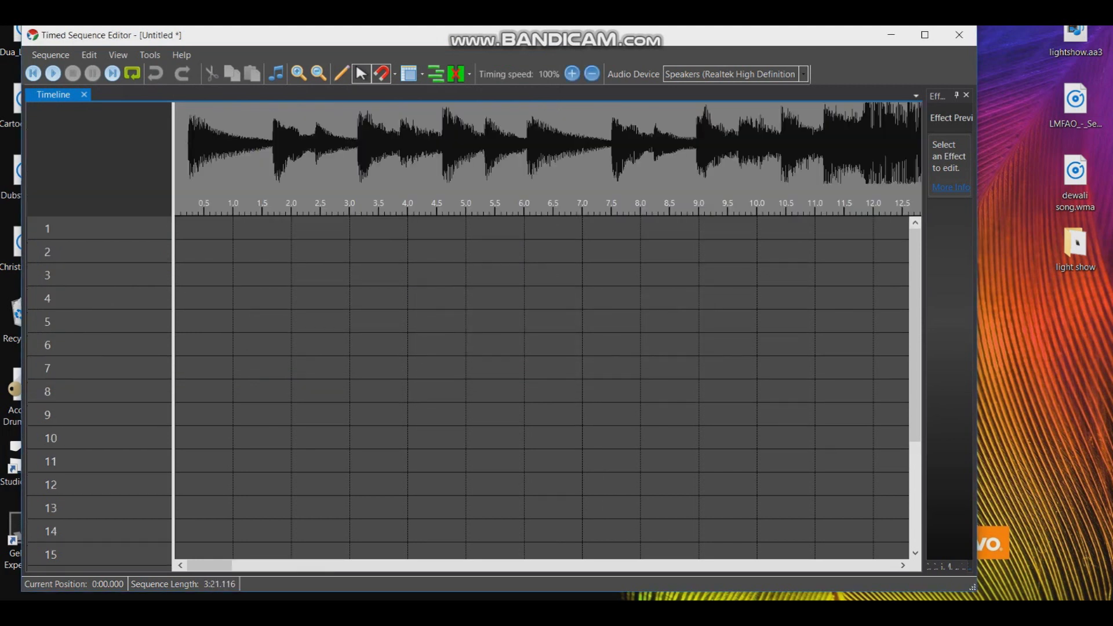
- Play the opening of the sequence's audio and pause it
{"action": "left_click", "coordinate": [53, 74]}
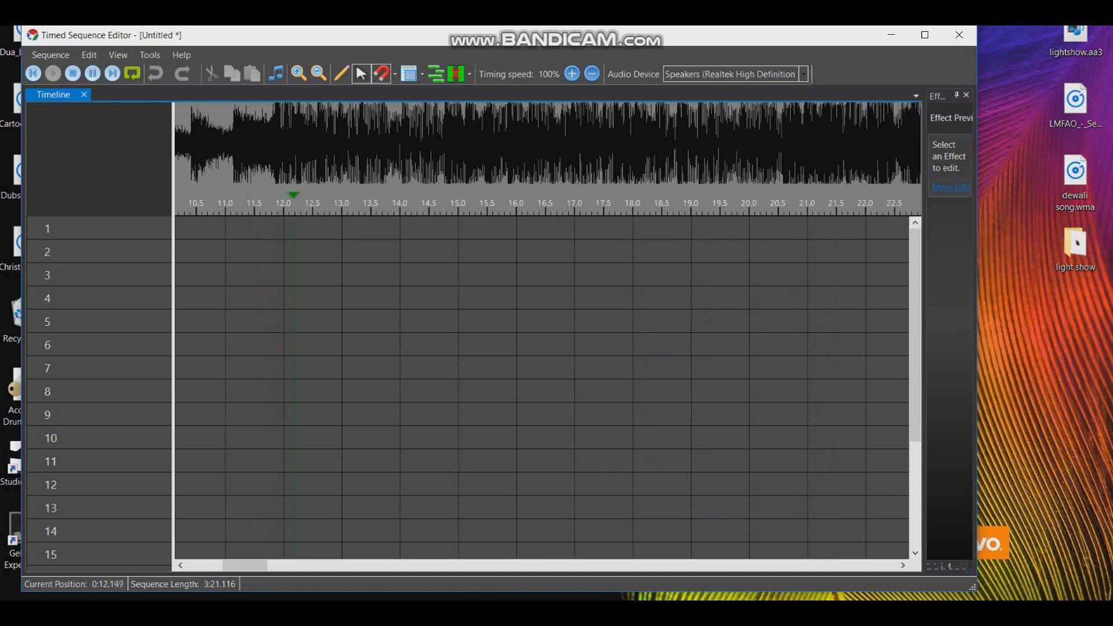
{"action": "key", "text": "F6"}
{"action": "right_click", "coordinate": [200, 253]}
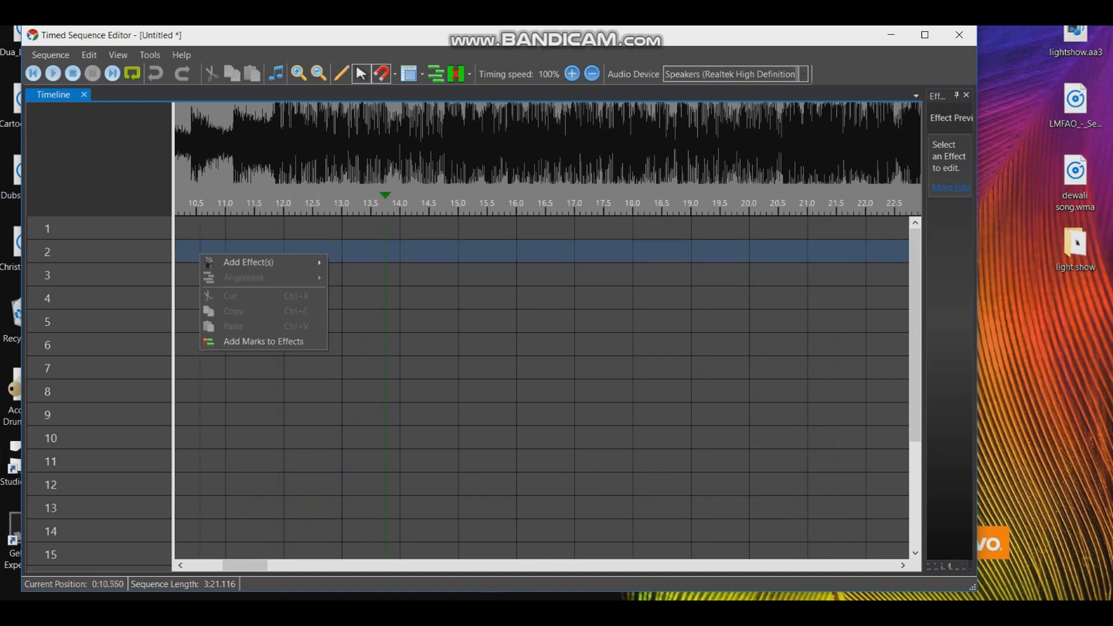
- Run Beat/Bar Detection on the audio and generate Bars, Beat Counts and All Features marks with the base name Beats
{"action": "left_click", "coordinate": [150, 54]}
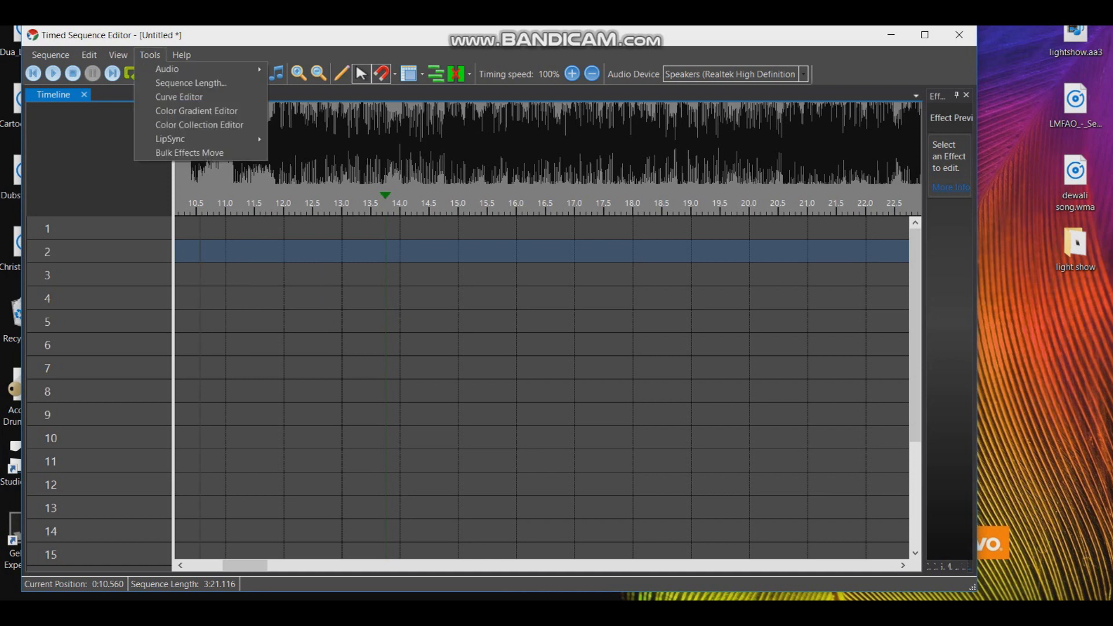
{"action": "mouse_move", "coordinate": [174, 69]}
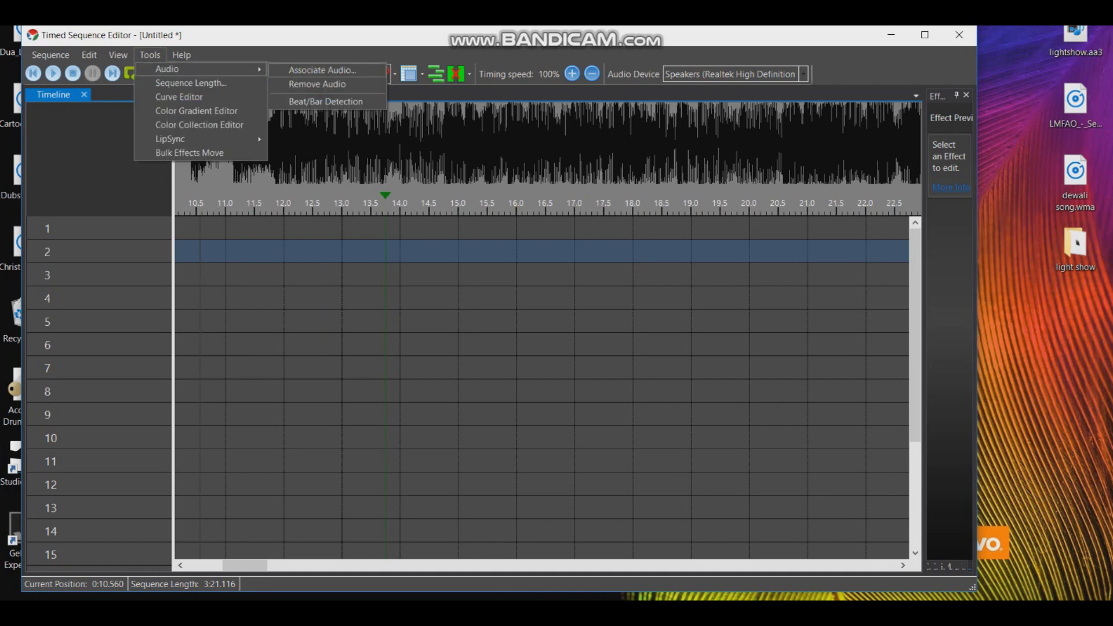
{"action": "left_click", "coordinate": [316, 84]}
{"action": "left_click", "coordinate": [149, 54]}
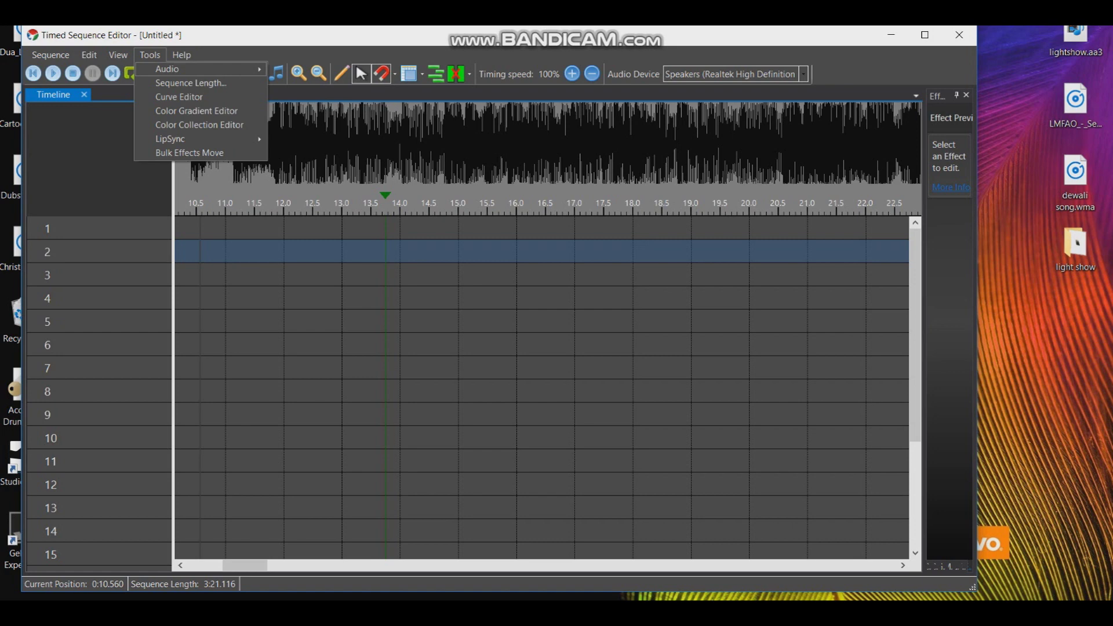
{"action": "mouse_move", "coordinate": [174, 69]}
{"action": "left_click", "coordinate": [327, 101]}
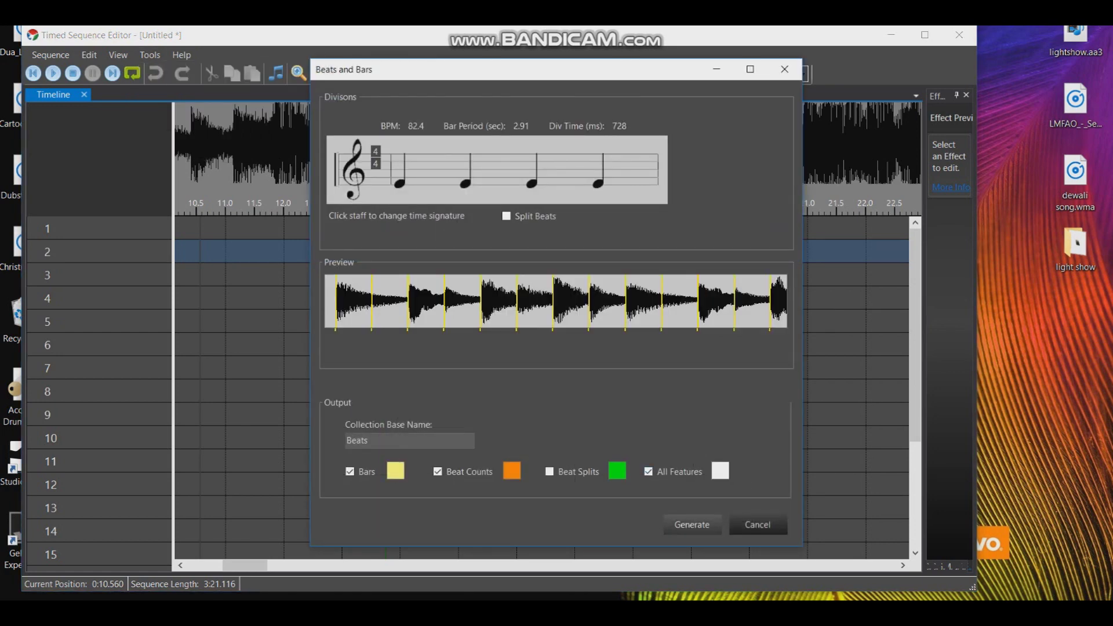
{"action": "left_click", "coordinate": [692, 524]}
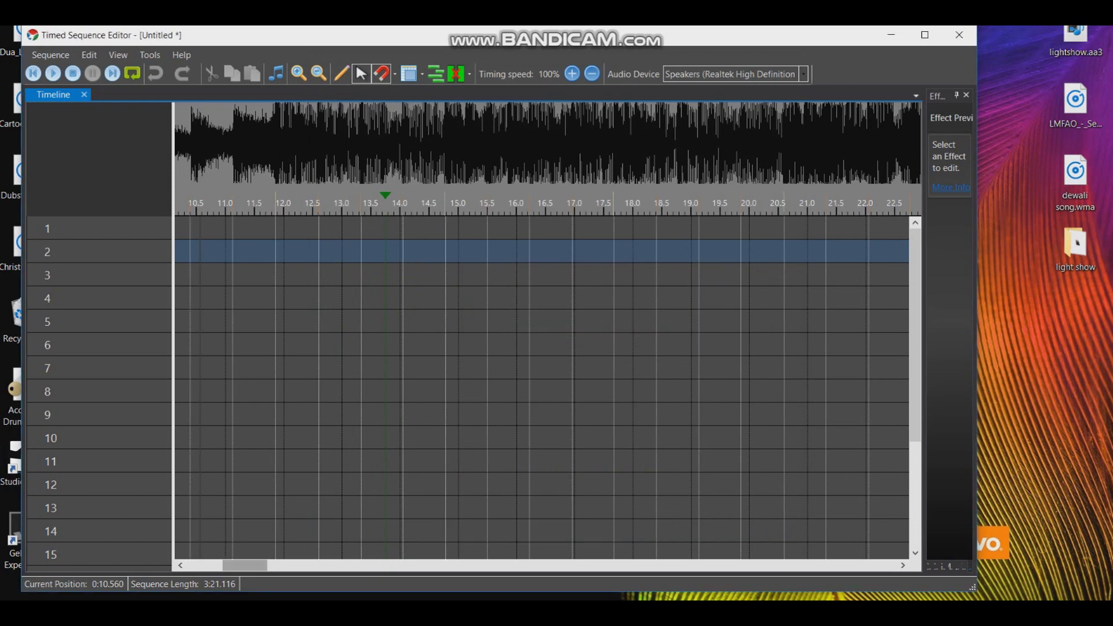
{"action": "left_click_drag", "start_coordinate": [245, 565], "coordinate": [203, 565]}
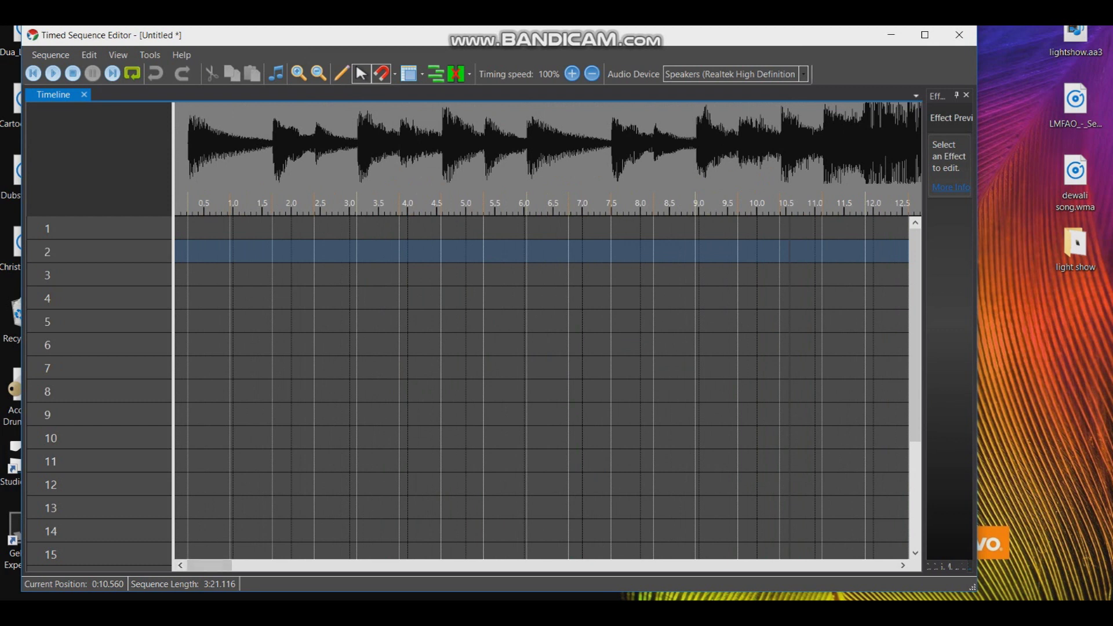
- Add an Alternating effect to element 1 at the first beat mark, running from 0.220 s to 0.610 s
{"action": "right_click", "coordinate": [197, 229]}
{"action": "mouse_move", "coordinate": [249, 236]}
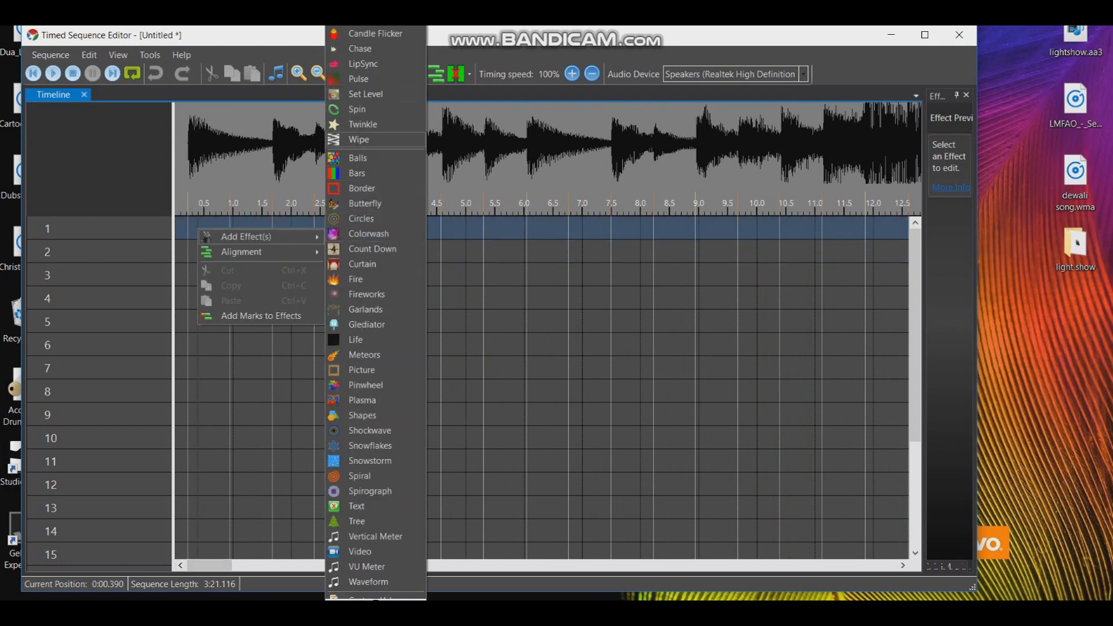
{"action": "left_click", "coordinate": [365, 233]}
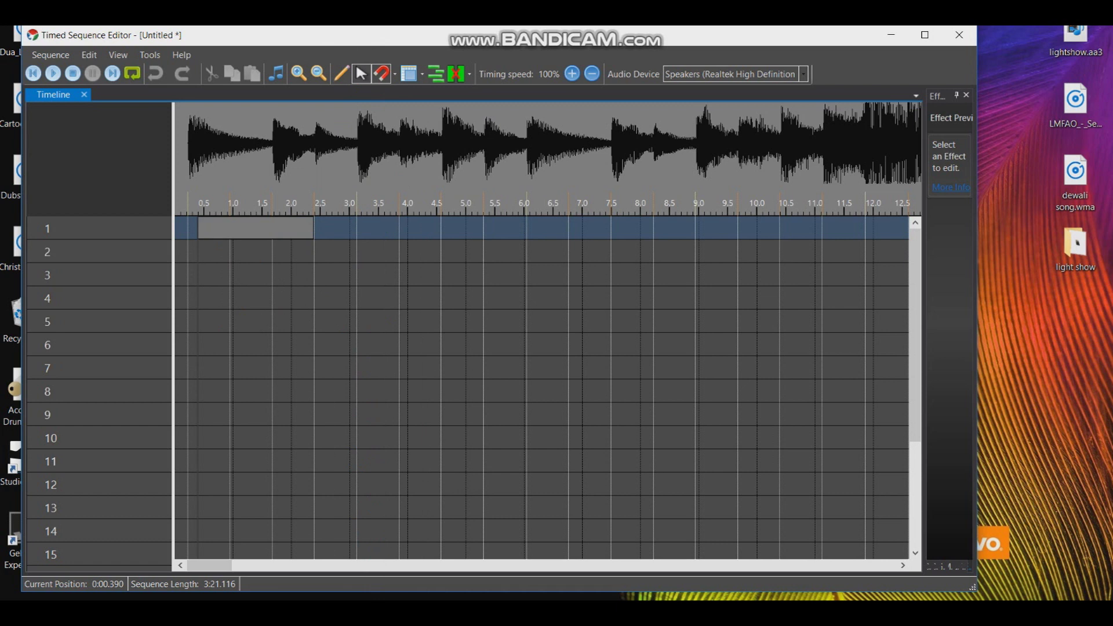
{"action": "left_click_drag", "start_coordinate": [255, 228], "coordinate": [209, 228]}
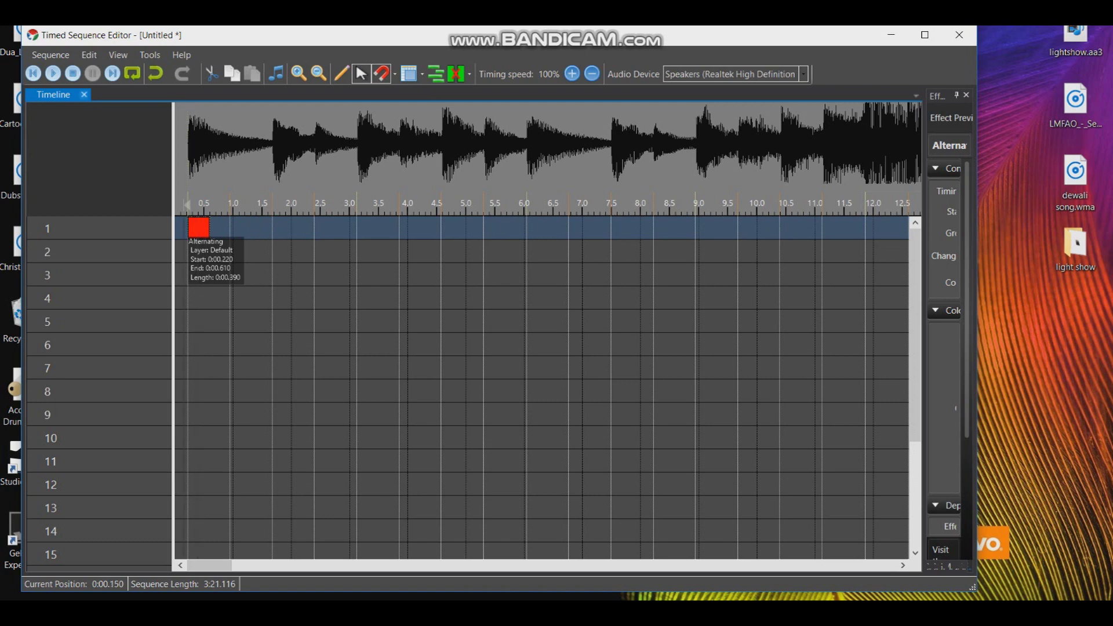
- Play the sequence from the start to preview the Alternating effect on element 1, and pause it
{"action": "left_click", "coordinate": [53, 74]}
{"action": "left_click", "coordinate": [92, 74]}
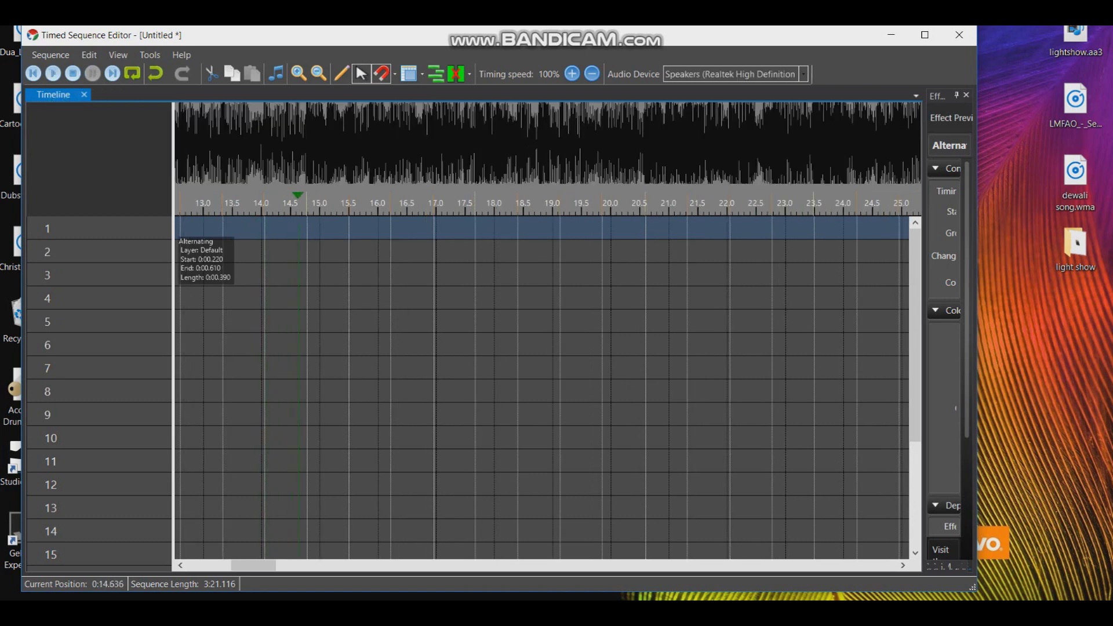
{"action": "left_click", "coordinate": [72, 74]}
{"action": "left_click", "coordinate": [53, 74]}
{"action": "left_click", "coordinate": [92, 73]}
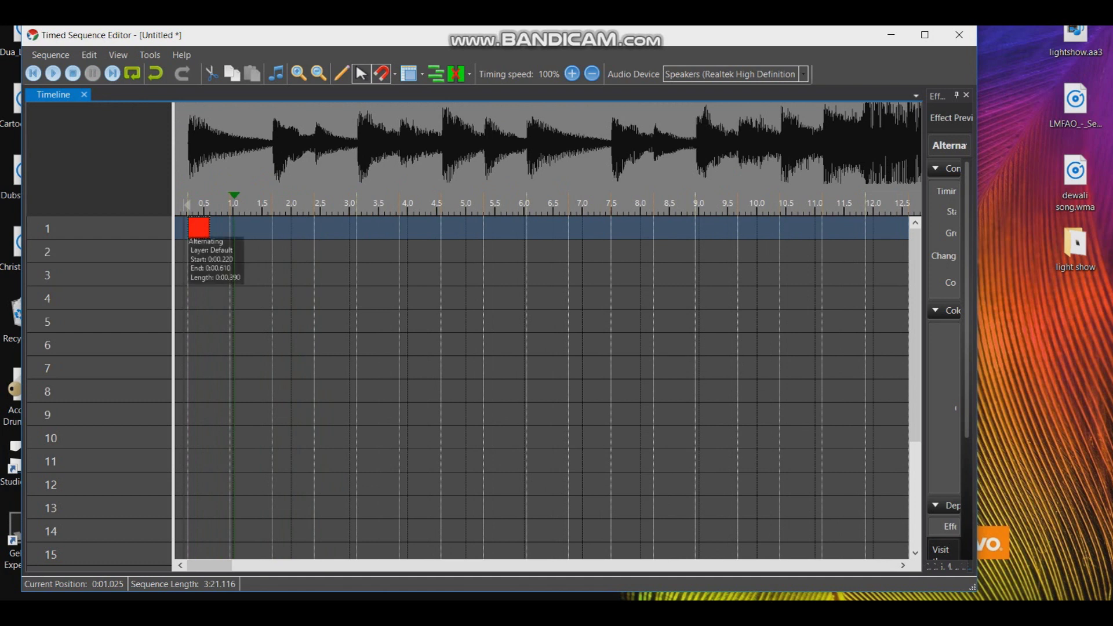
- Copy the Alternating effect and paste it at successive beat marks up to 3.85 s on elements 3, 1, 5, 7 and 4
{"action": "key", "text": "ctrl+c"}
{"action": "left_click", "coordinate": [231, 275]}
{"action": "key", "text": "ctrl+v"}
{"action": "left_click", "coordinate": [273, 228]}
{"action": "key", "text": "ctrl+v"}
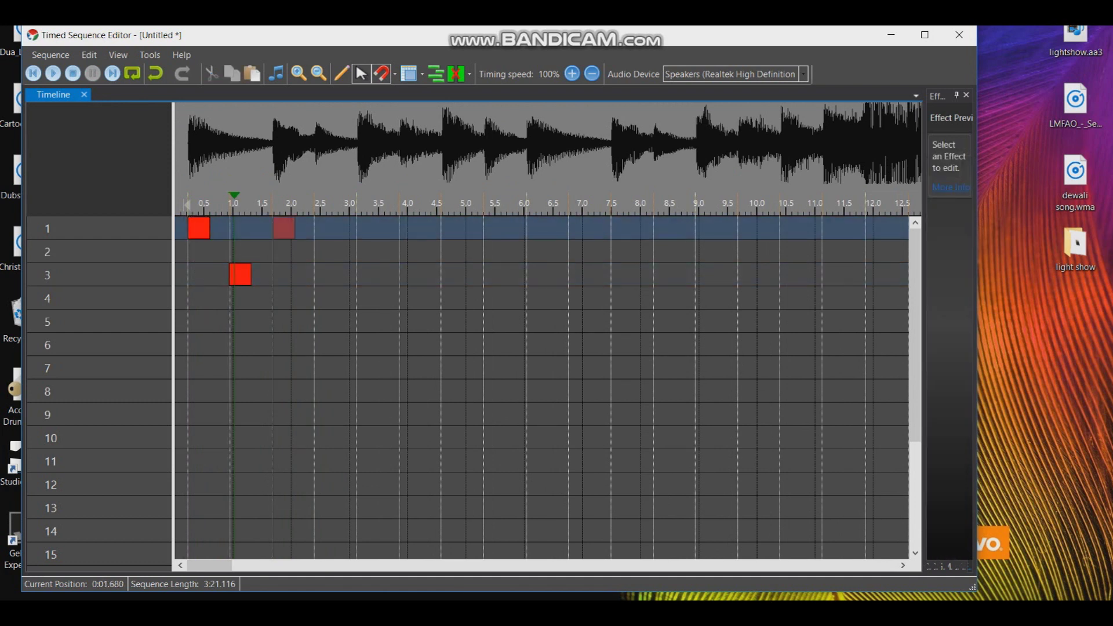
{"action": "left_click", "coordinate": [312, 322]}
{"action": "key", "text": "ctrl+v"}
{"action": "left_click", "coordinate": [356, 367]}
{"action": "key", "text": "ctrl+v"}
{"action": "left_click", "coordinate": [398, 298]}
- Paste the copied effect at the next four beat marks, up to 6.8 s, on elements 8, 2, 6 and 3
{"action": "key", "text": "ctrl+v"}
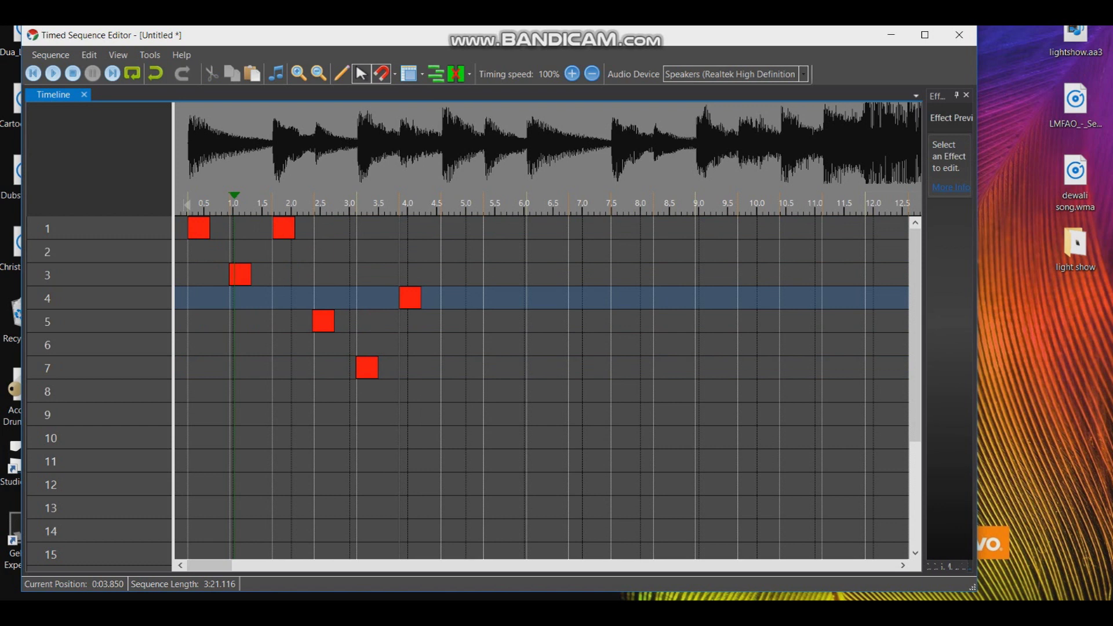
{"action": "left_click", "coordinate": [441, 390]}
{"action": "key", "text": "ctrl+v"}
{"action": "left_click", "coordinate": [484, 252]}
{"action": "key", "text": "ctrl+v"}
{"action": "left_click", "coordinate": [527, 344]}
{"action": "key", "text": "ctrl+v"}
{"action": "left_click", "coordinate": [570, 275]}
- Paste the copied effect at the following beat marks up to 10.41 s on elements 5, 3, 8, 10 and 3
{"action": "key", "text": "ctrl+v"}
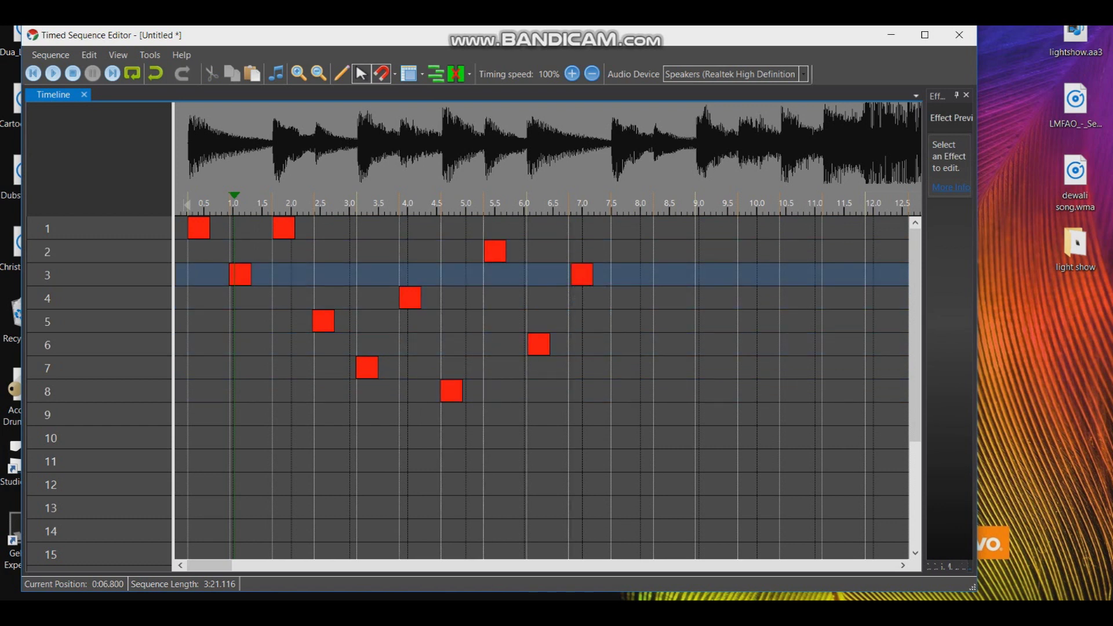
{"action": "left_click", "coordinate": [611, 321]}
{"action": "key", "text": "ctrl+v"}
{"action": "key", "text": "ctrl+v"}
{"action": "left_click", "coordinate": [695, 390]}
{"action": "key", "text": "ctrl+v"}
{"action": "left_click", "coordinate": [737, 438]}
{"action": "key", "text": "ctrl+v"}
{"action": "left_click", "coordinate": [783, 275]}
{"action": "key", "text": "ctrl+v"}
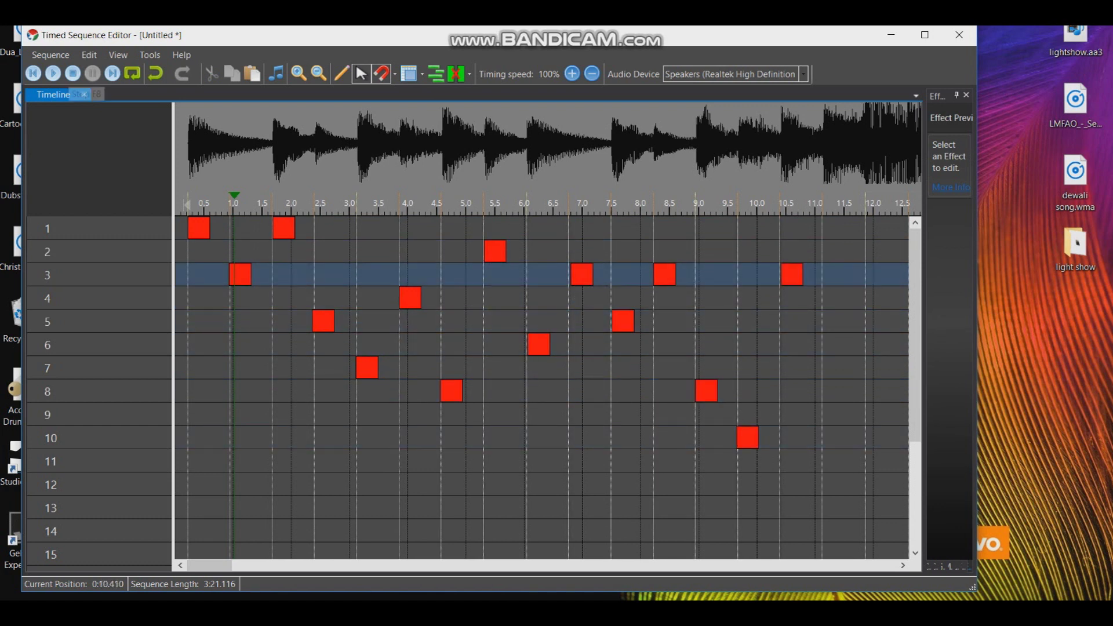
- Play back the pattern of pasted effects against the music and pause it
{"action": "left_click", "coordinate": [53, 73]}
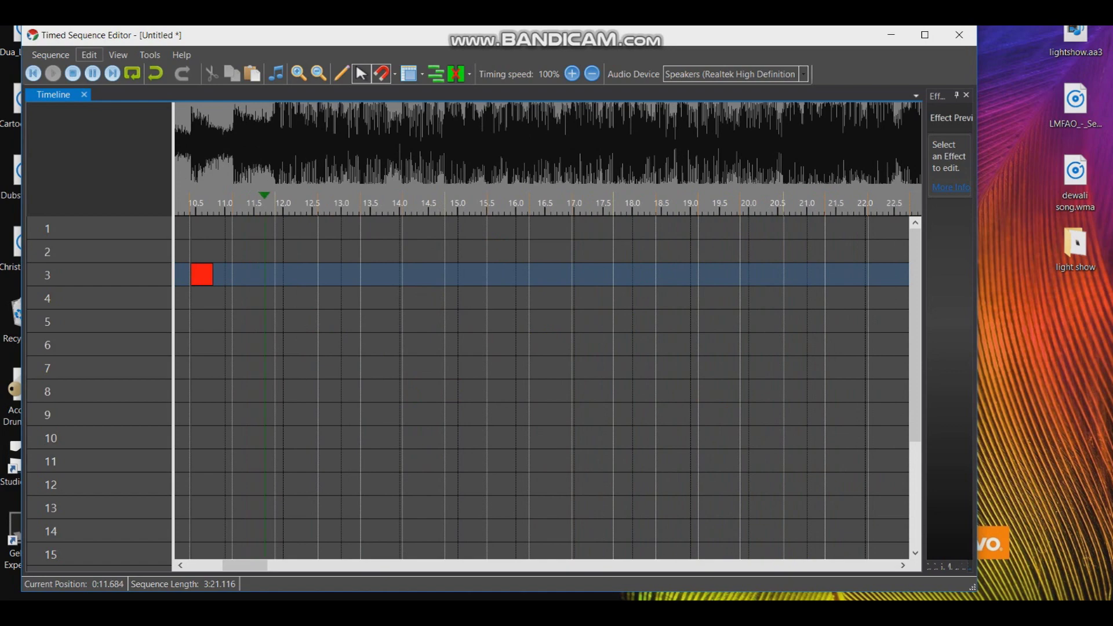
{"action": "left_click", "coordinate": [93, 73]}
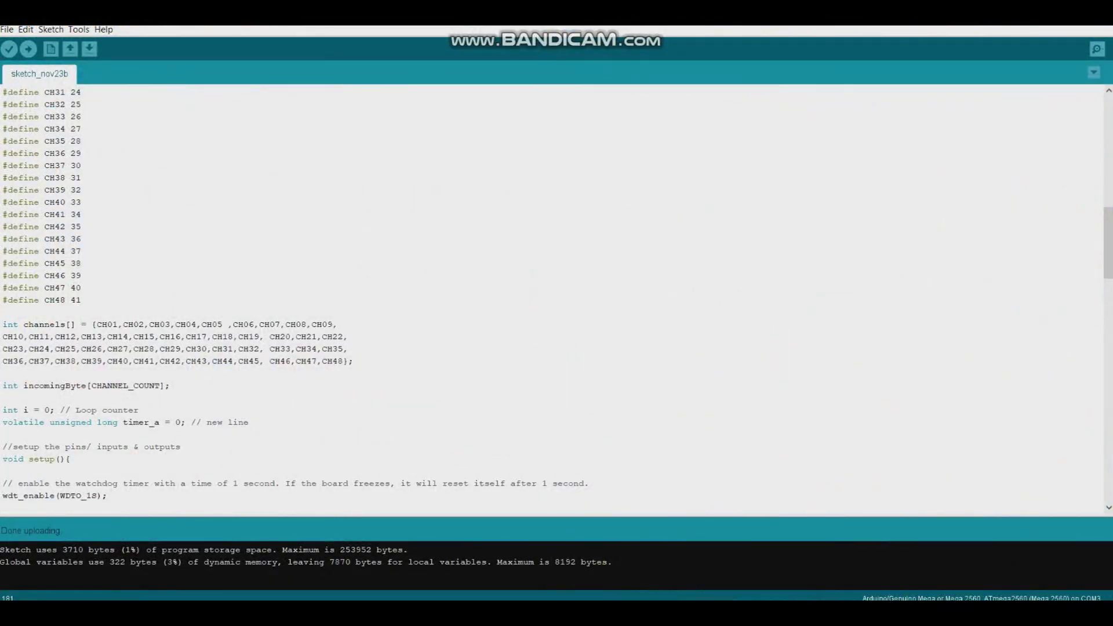
- Switch to the Arduino sketch and examine the MODE NOT_INVERTED define and the MODE == INVERTED conditions in setup and loop
{"action": "scroll", "coordinate": [551, 299], "scroll_direction": "up", "scroll_amount": 18}
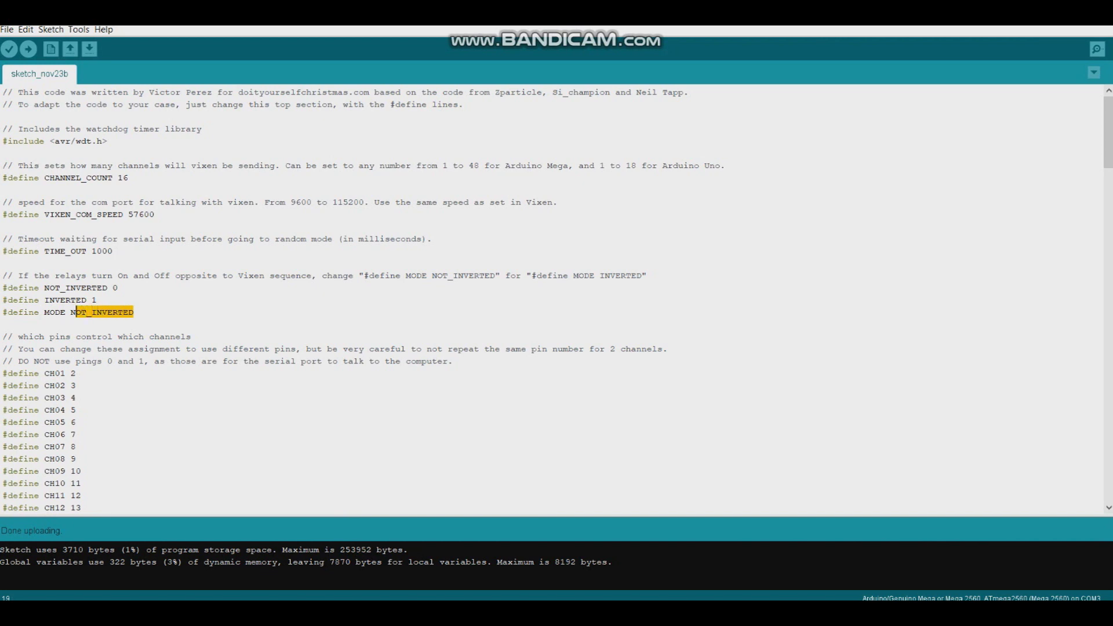
{"action": "scroll", "coordinate": [551, 298], "scroll_direction": "down", "scroll_amount": 19}
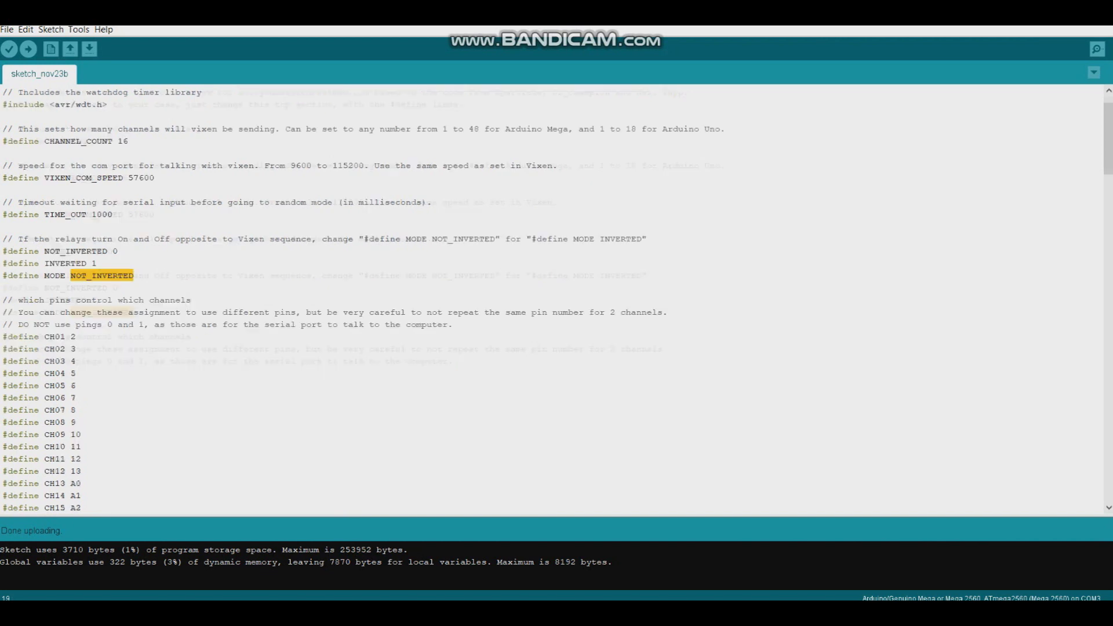
{"action": "scroll", "coordinate": [551, 298], "scroll_direction": "down", "scroll_amount": 1}
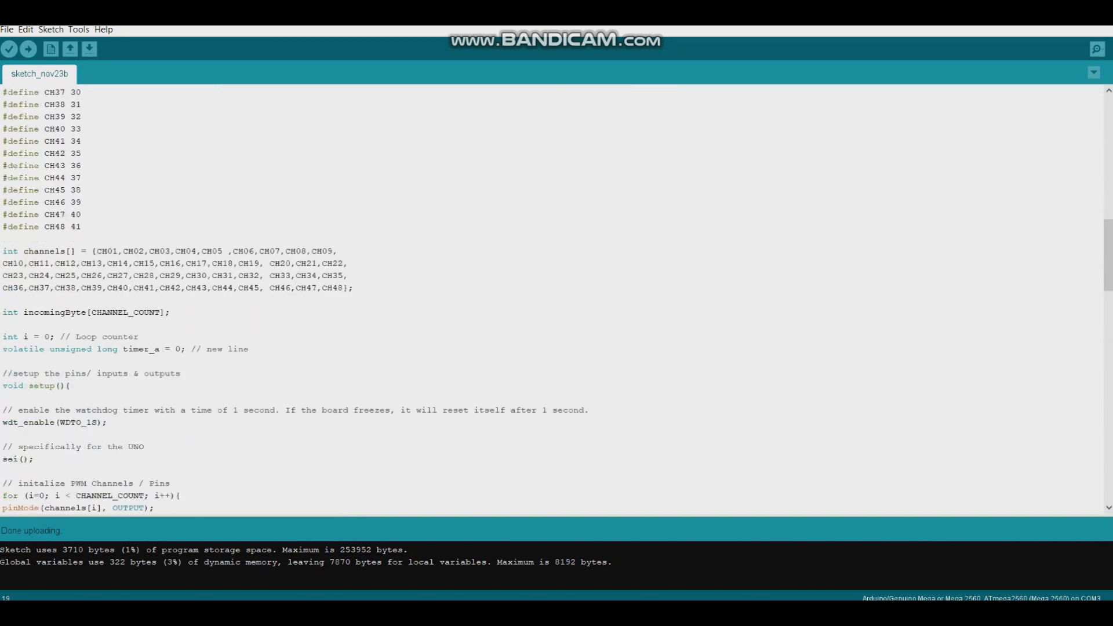
{"action": "scroll", "coordinate": [550, 299], "scroll_direction": "down", "scroll_amount": 6}
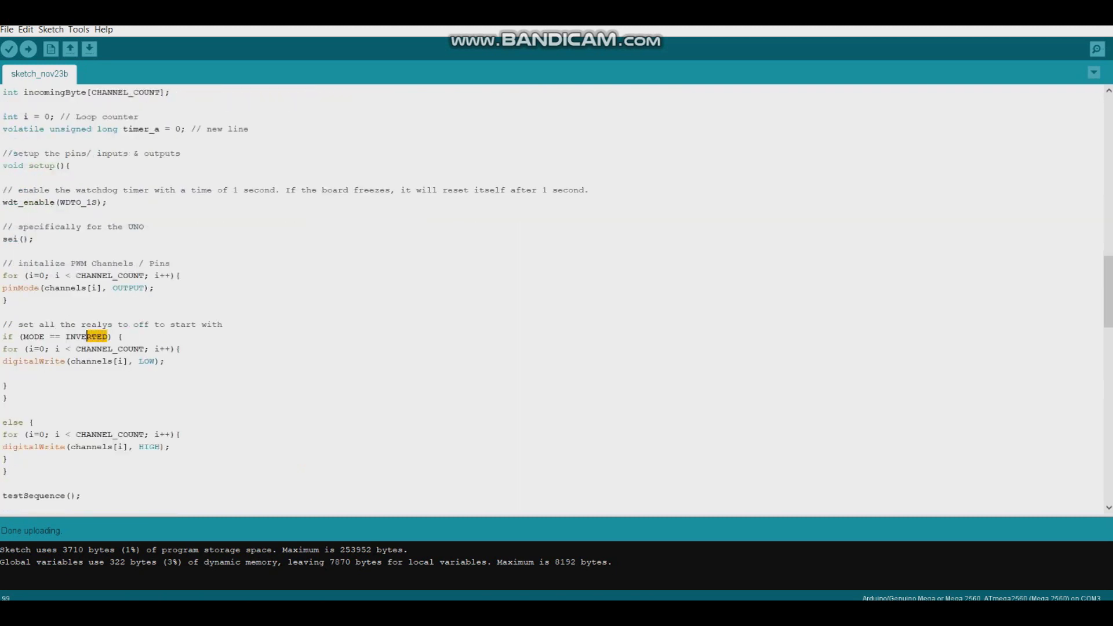
{"action": "scroll", "coordinate": [551, 299], "scroll_direction": "down", "scroll_amount": 11}
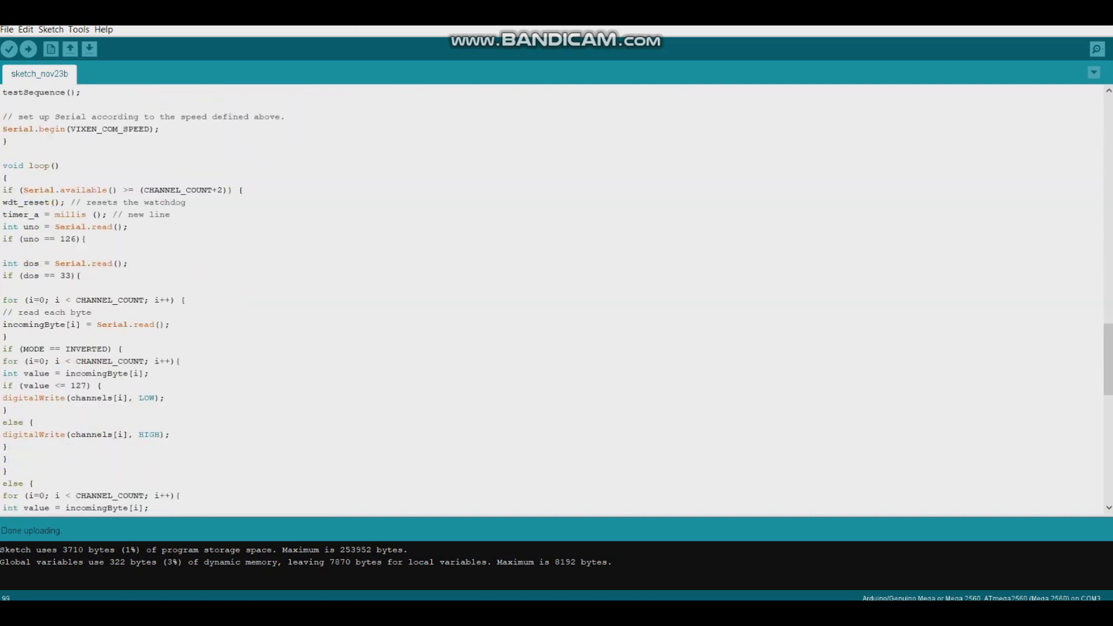
{"action": "left_click_drag", "start_coordinate": [108, 349], "coordinate": [55, 348]}
{"action": "scroll", "coordinate": [551, 299], "scroll_direction": "down", "scroll_amount": 14}
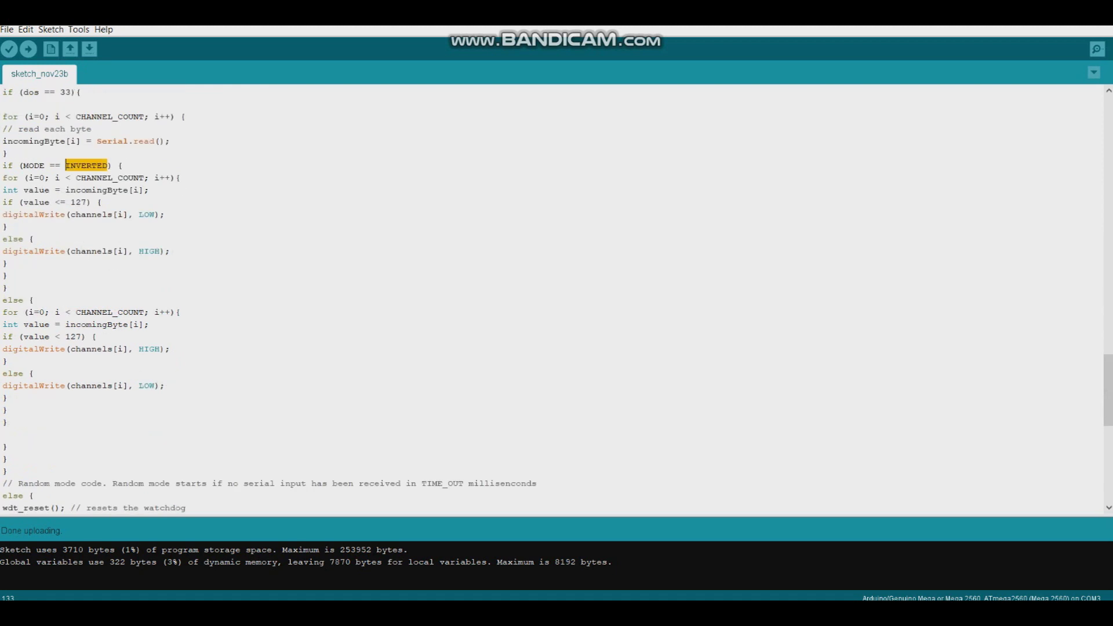